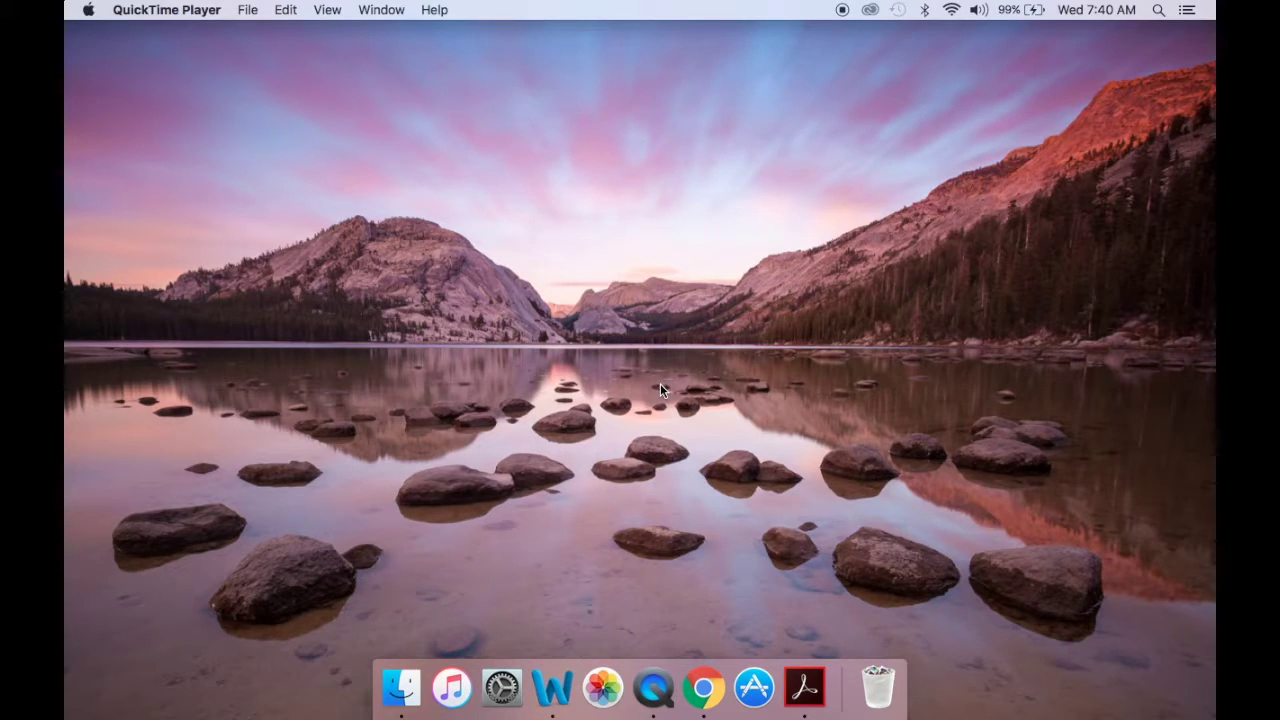
Launch Chrome and go to the USCIS website's Forms page.
click(704, 687)
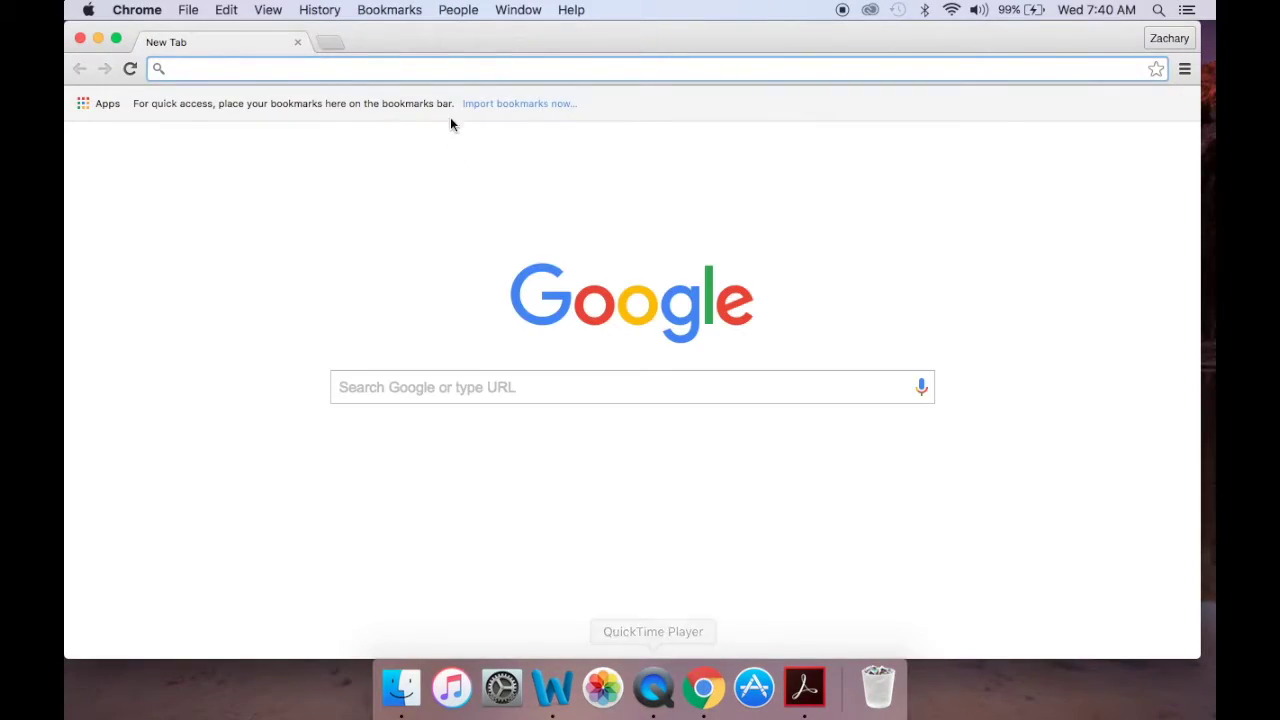
text(us)
key(Return)
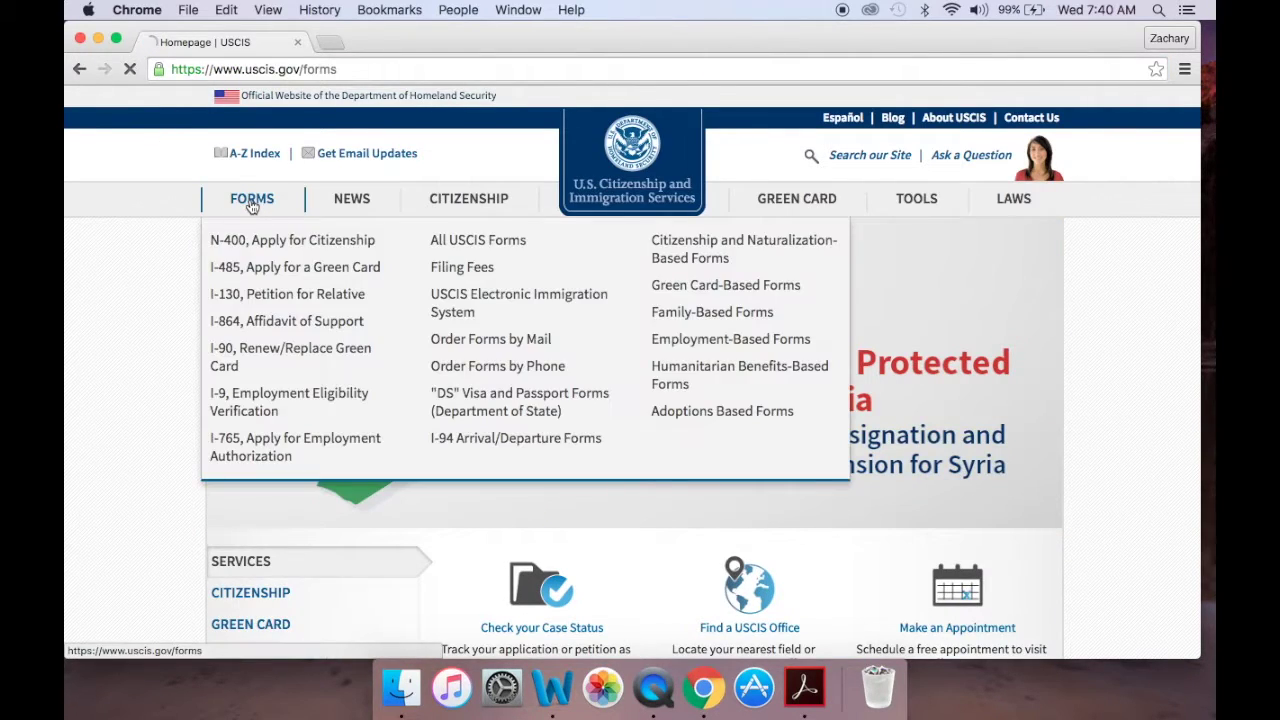
click(250, 198)
scroll(580, 415, down, 2)
scroll(578, 420, down, 2)
Search the forms for I-134 and open the Affidavit of Support PDF.
click(720, 449)
text(I-)
key(Escape)
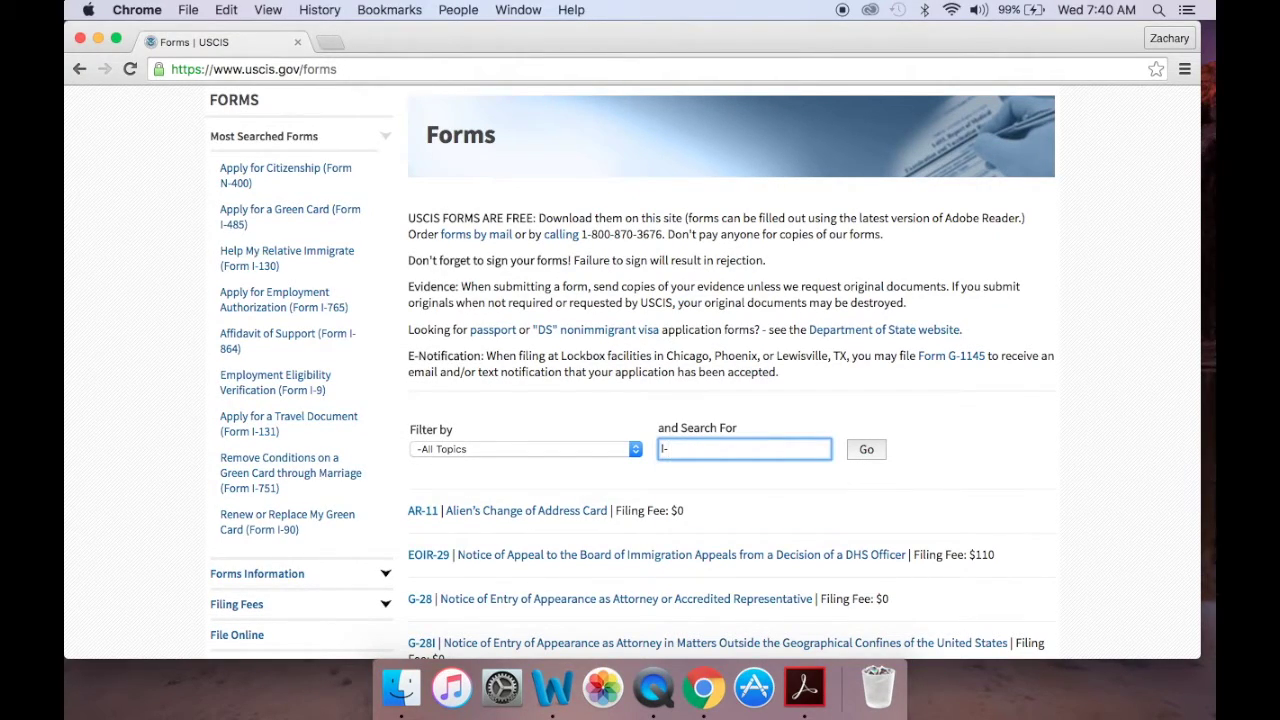
text(1)
click(686, 491)
click(862, 450)
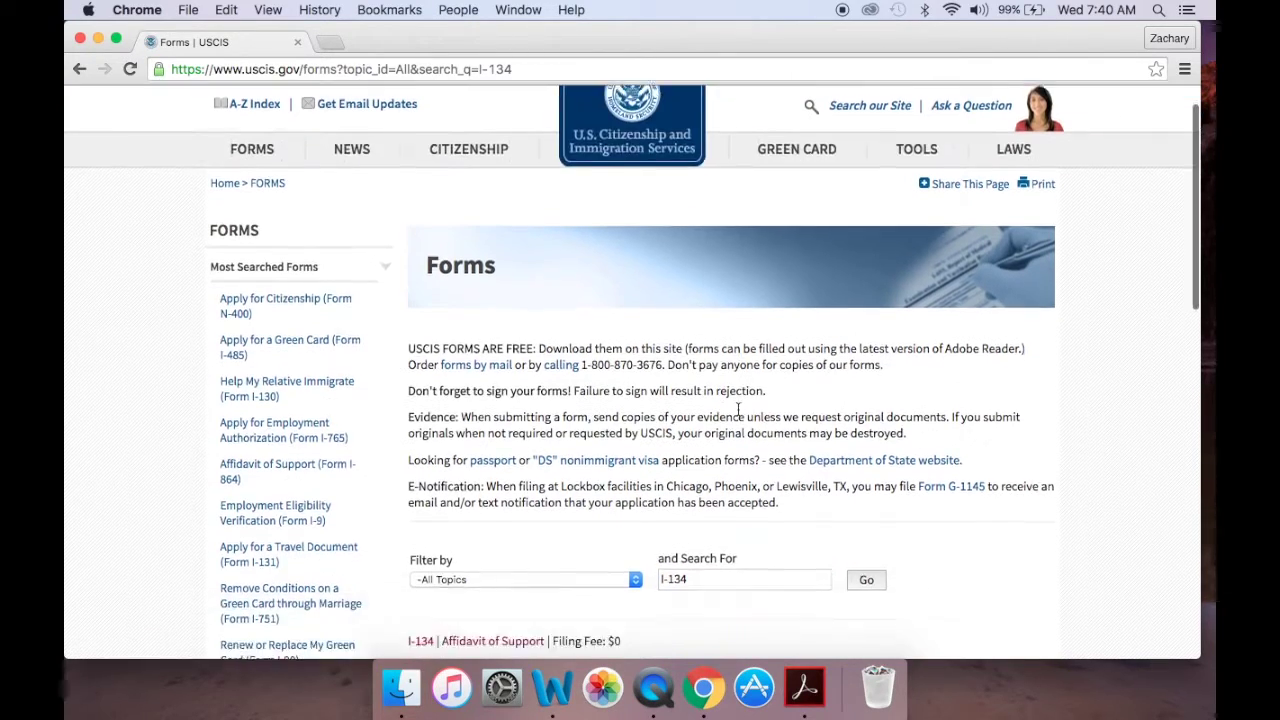
scroll(713, 415, down, 5)
click(503, 438)
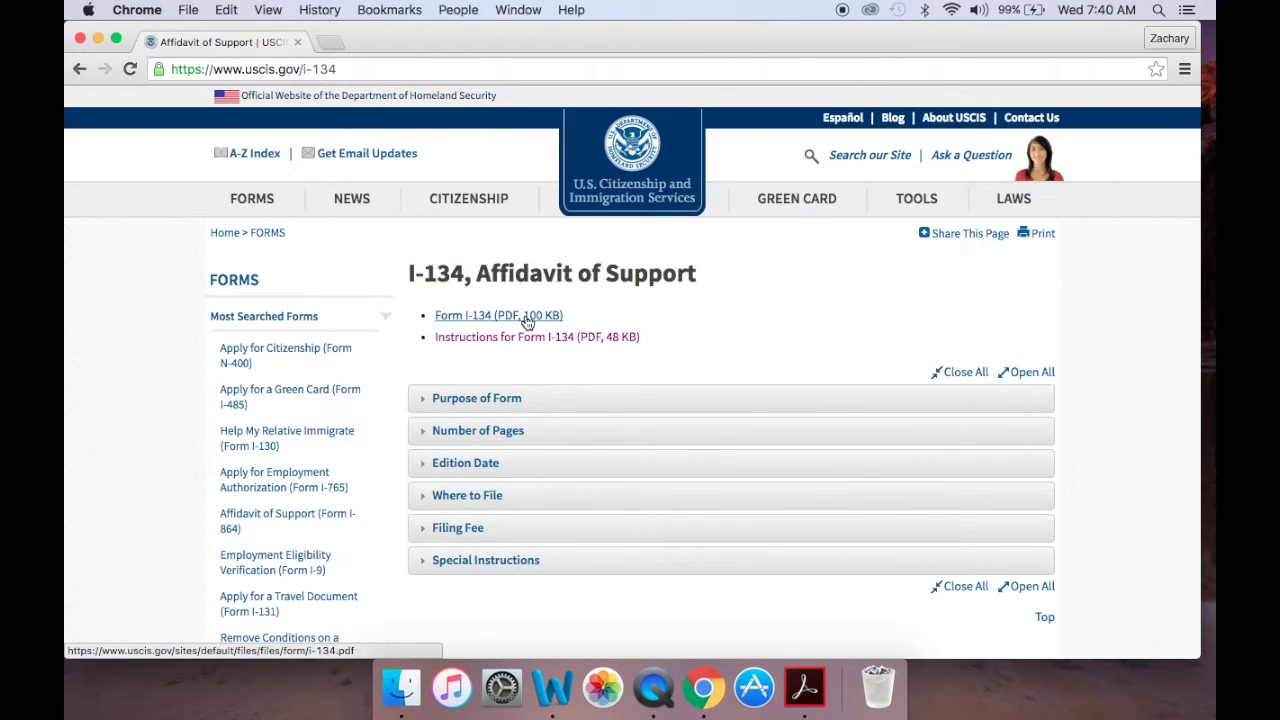
click(527, 318)
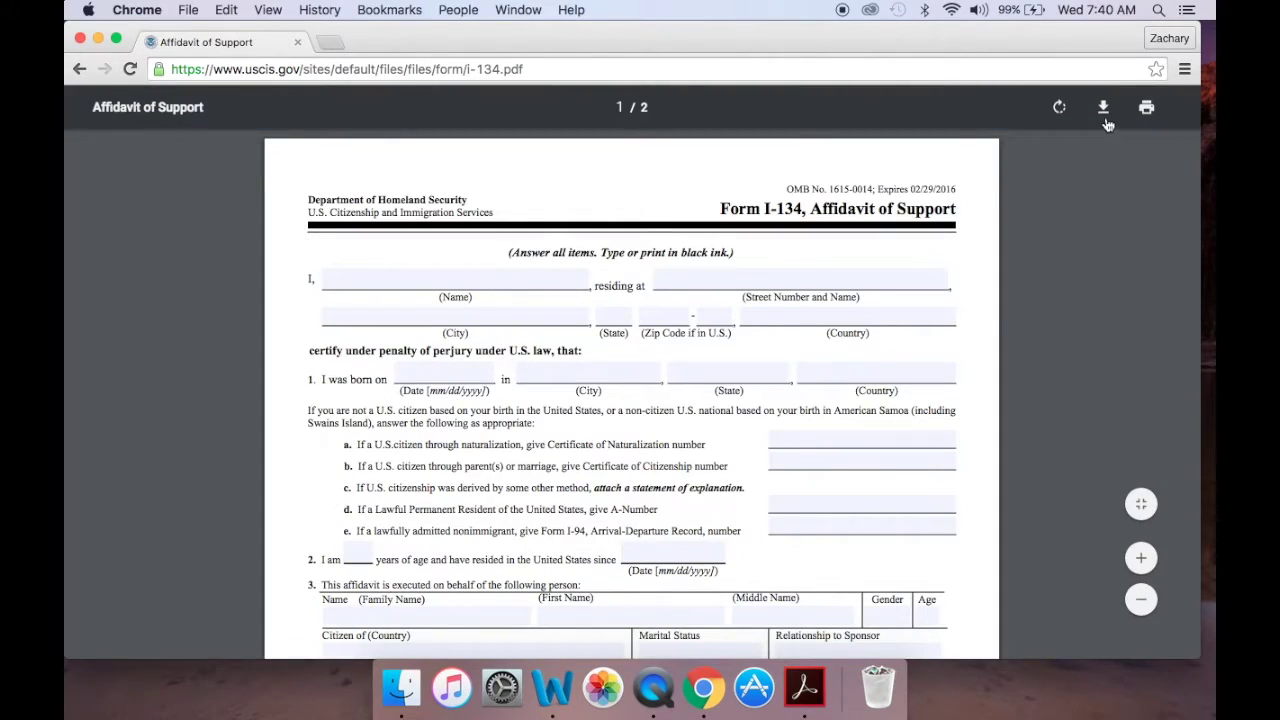
Download the form to the Desktop as i-134.pdf, close Chrome, and center the file on the desktop.
click(1103, 108)
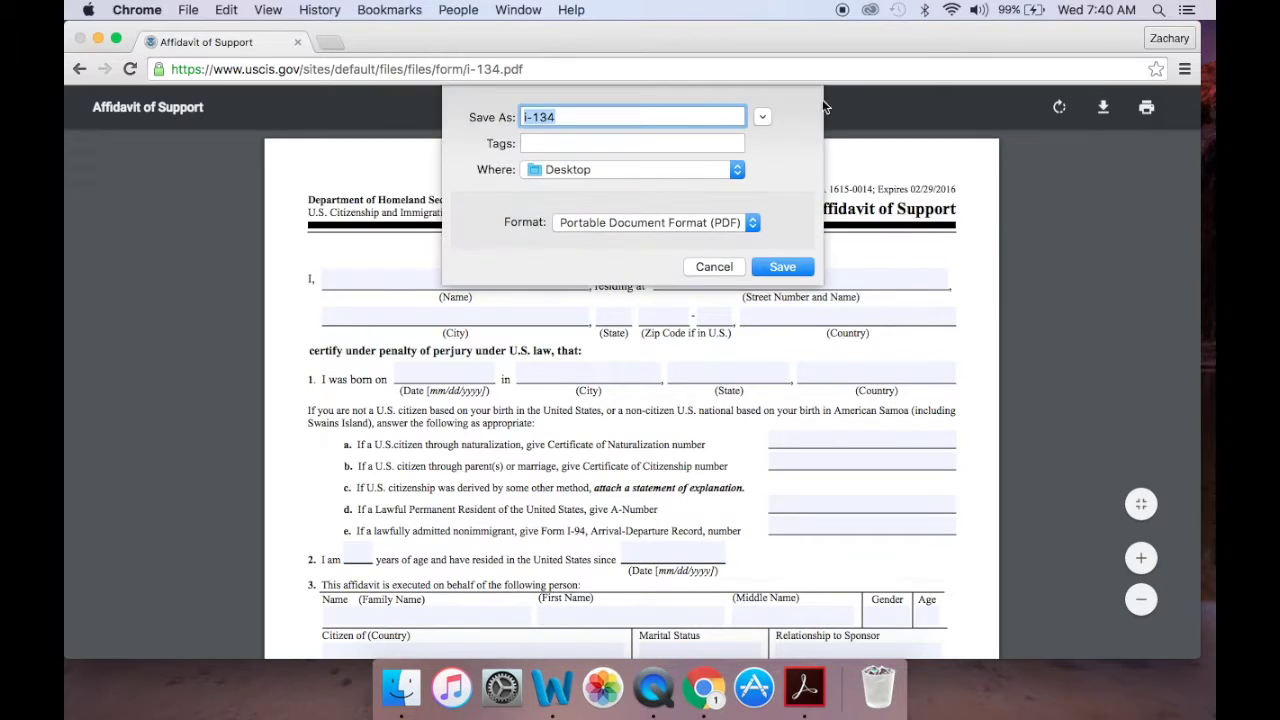
click(776, 276)
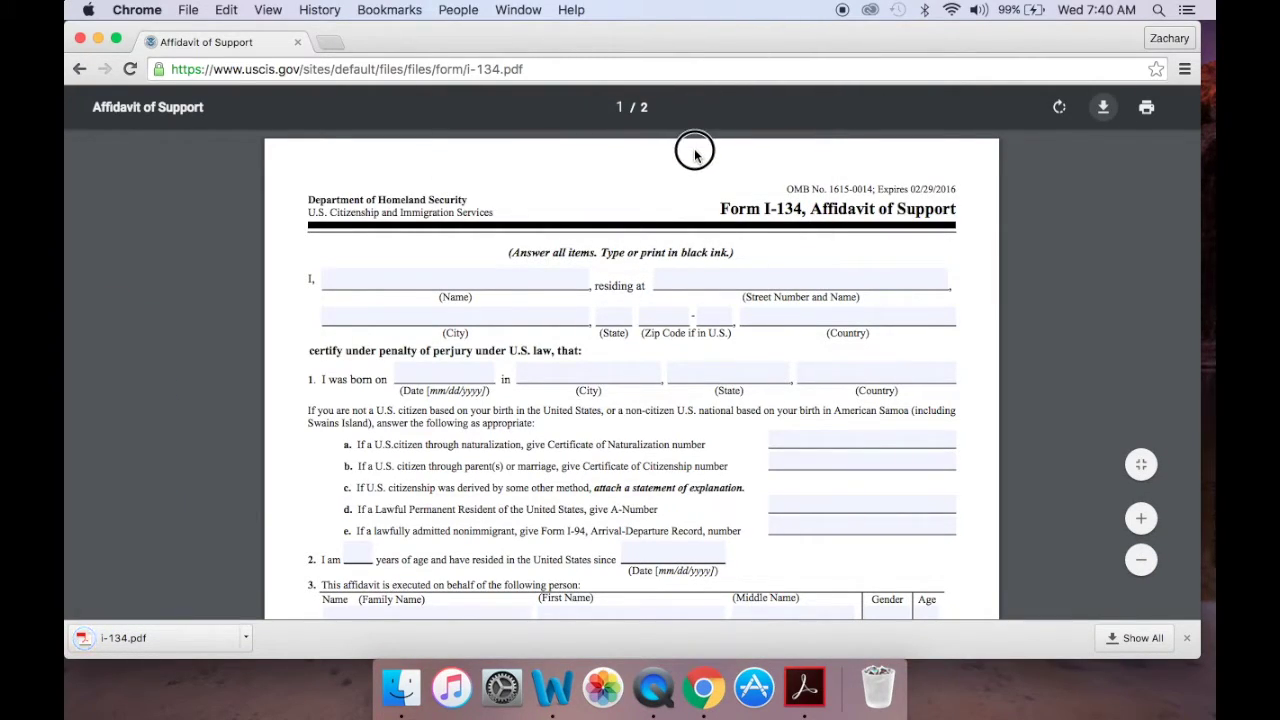
drag(725, 38, 937, 160)
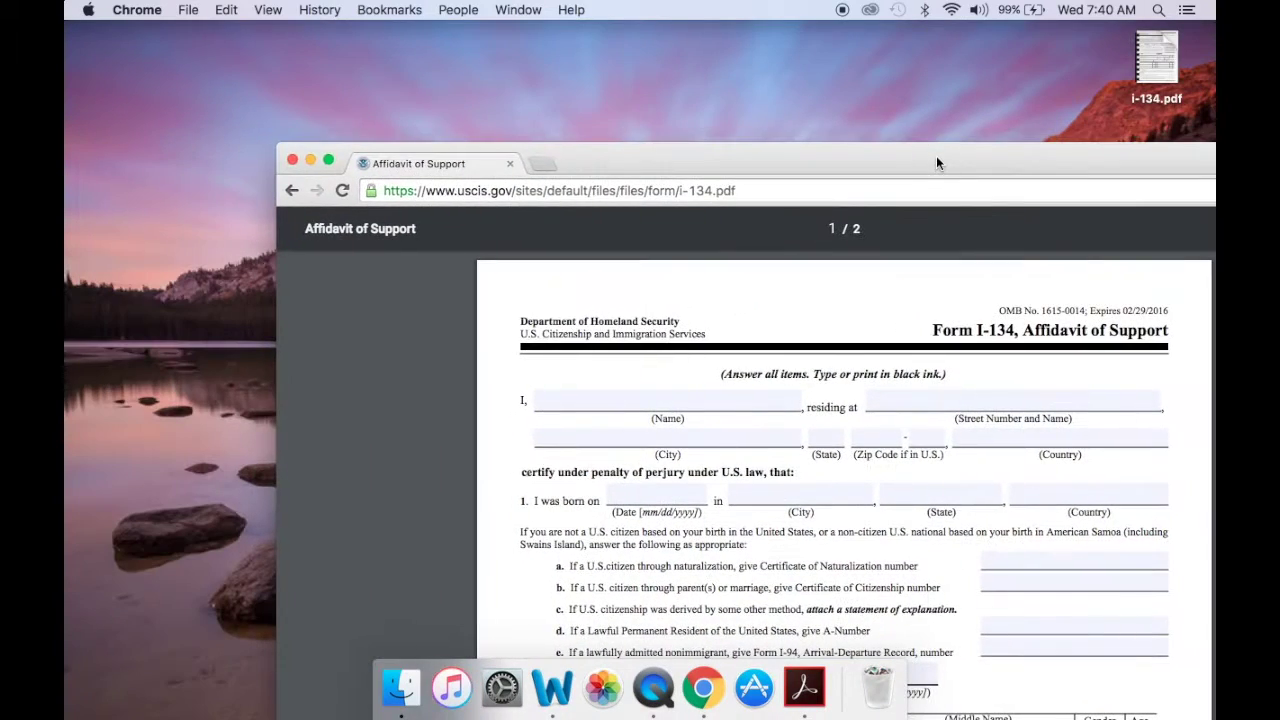
click(292, 161)
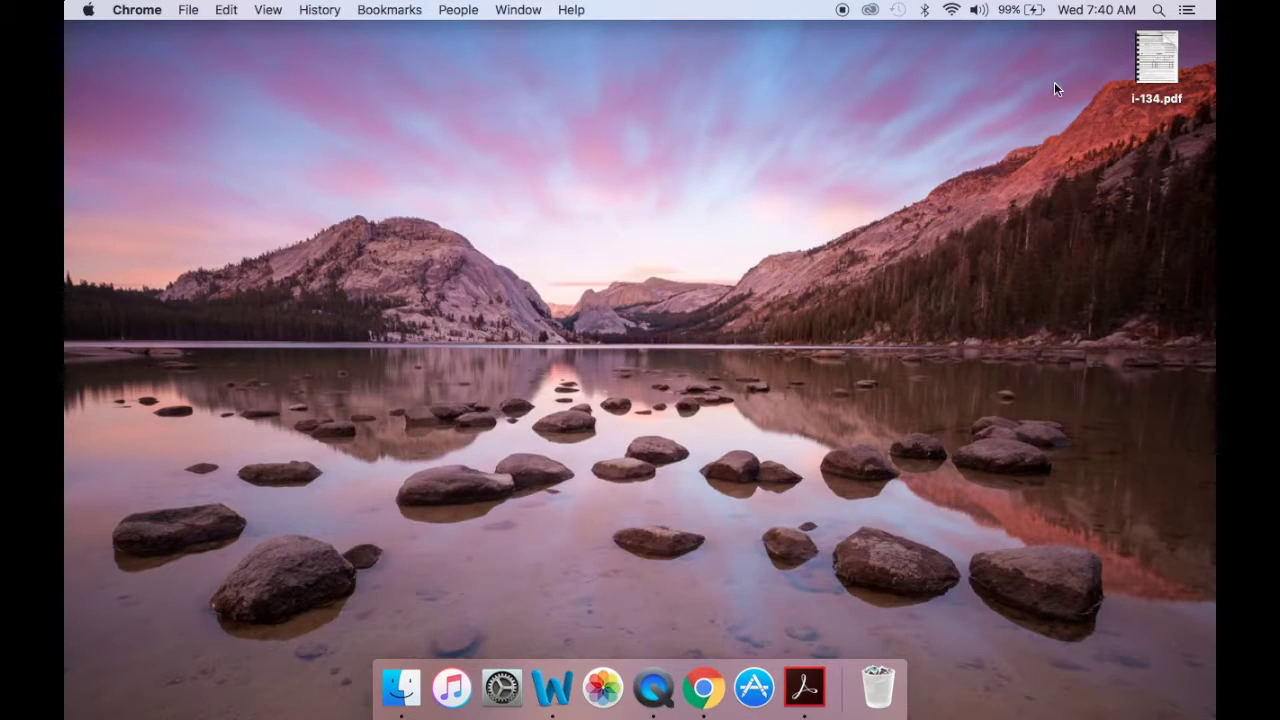
drag(1157, 58, 640, 325)
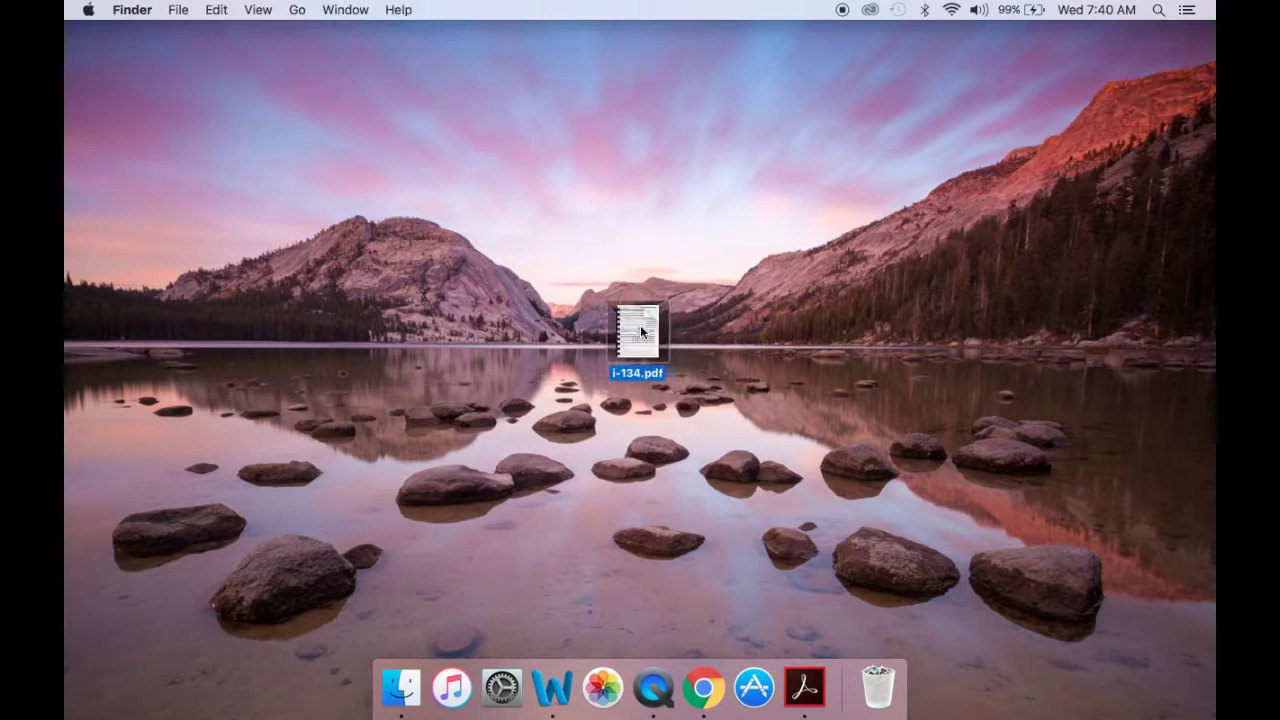
Open i-134.pdf in Acrobat Reader at 100% zoom, full screen, with the Tools pane collapsed.
double_click(640, 325)
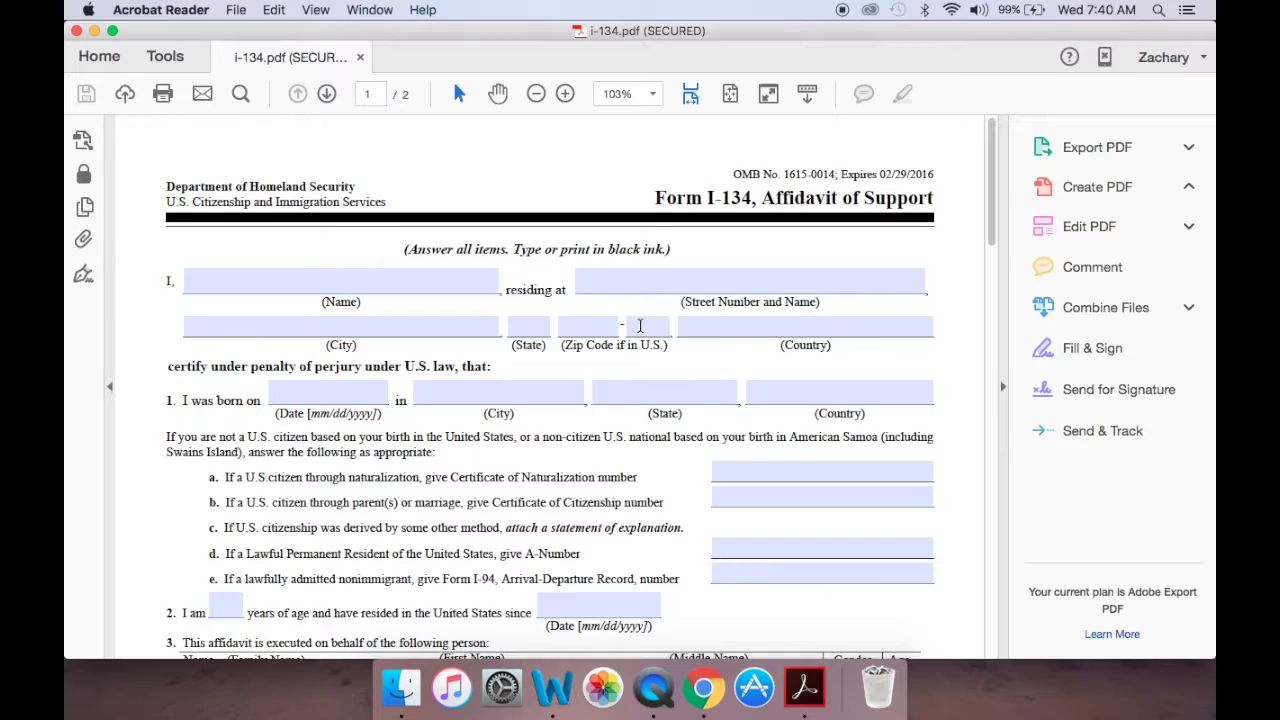
click(1003, 358)
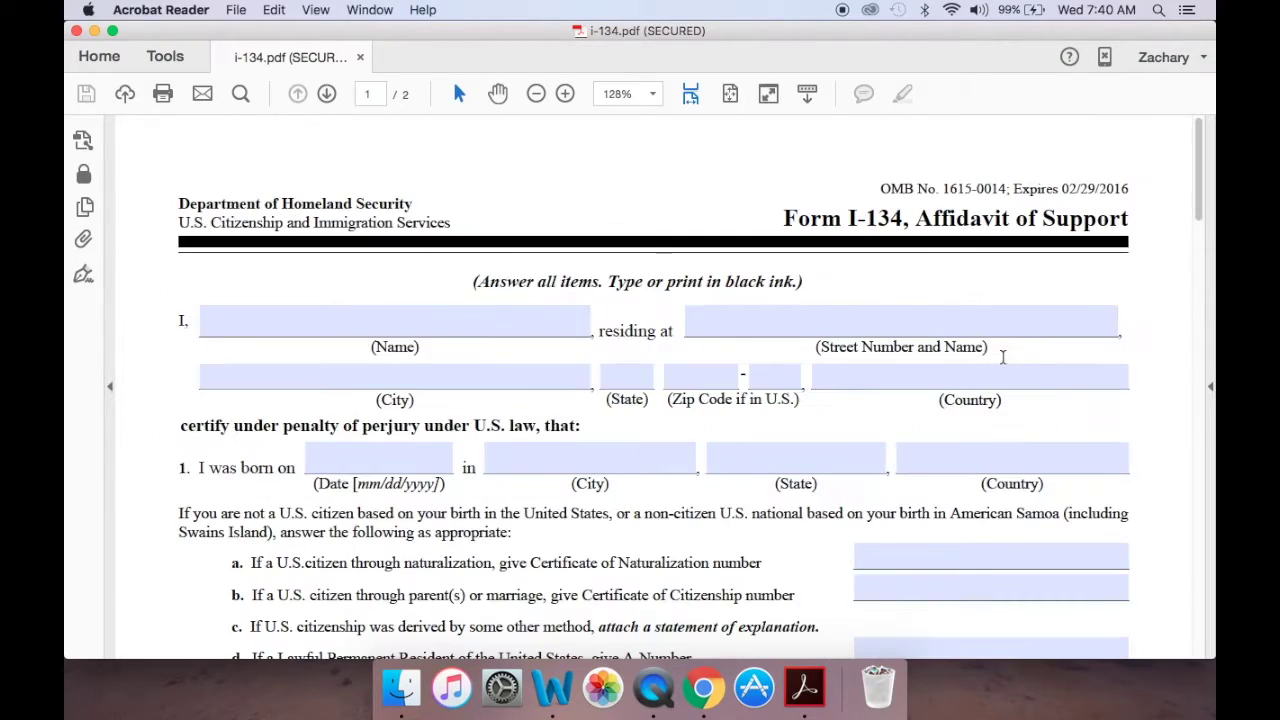
click(606, 90)
click(686, 203)
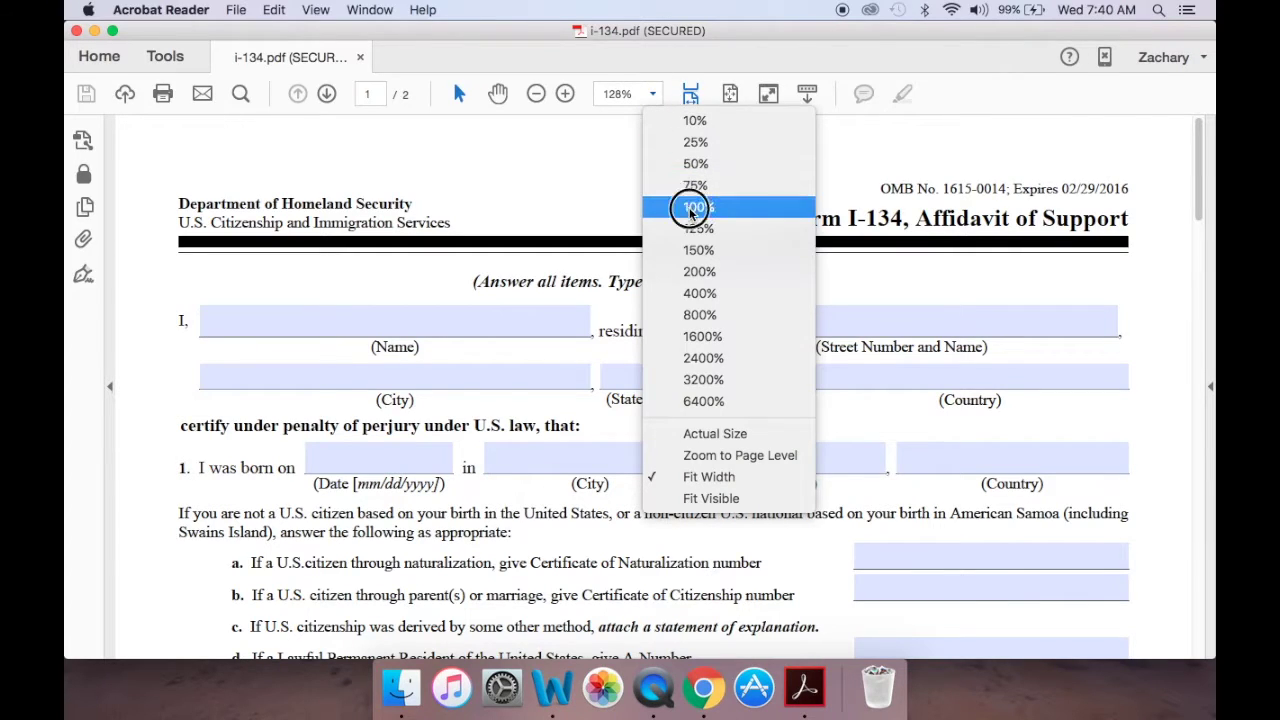
click(113, 31)
Enter the sponsor's full name and street address on the first line.
click(323, 232)
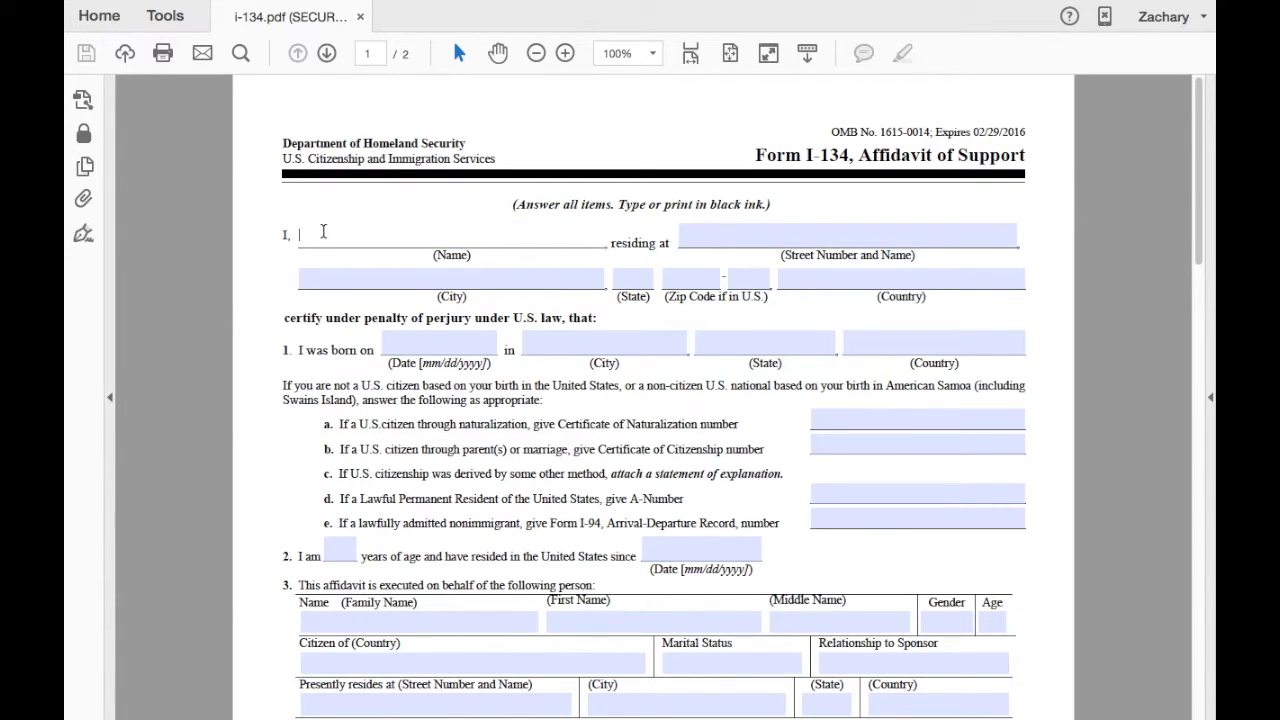
text(John Jay Doe)
click(703, 240)
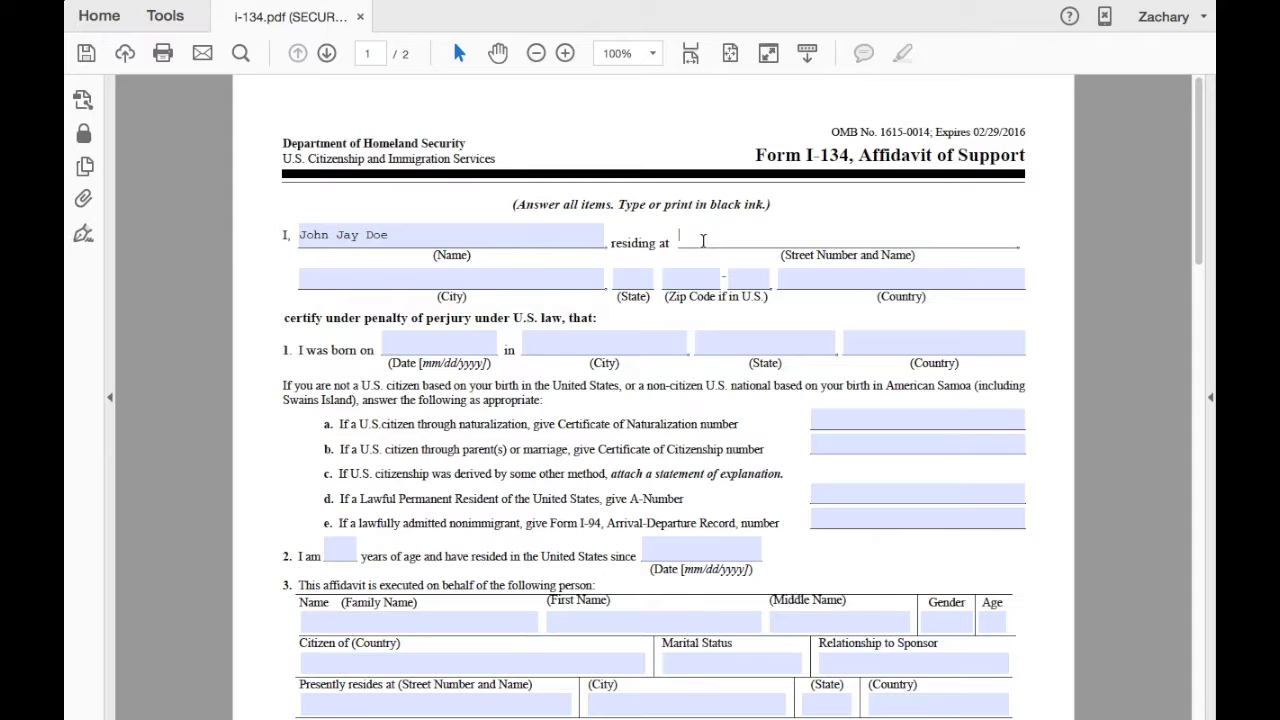
Complete the sponsor's address with city, state, ZIP code and country United States.
click(502, 283)
text(Dearborn)
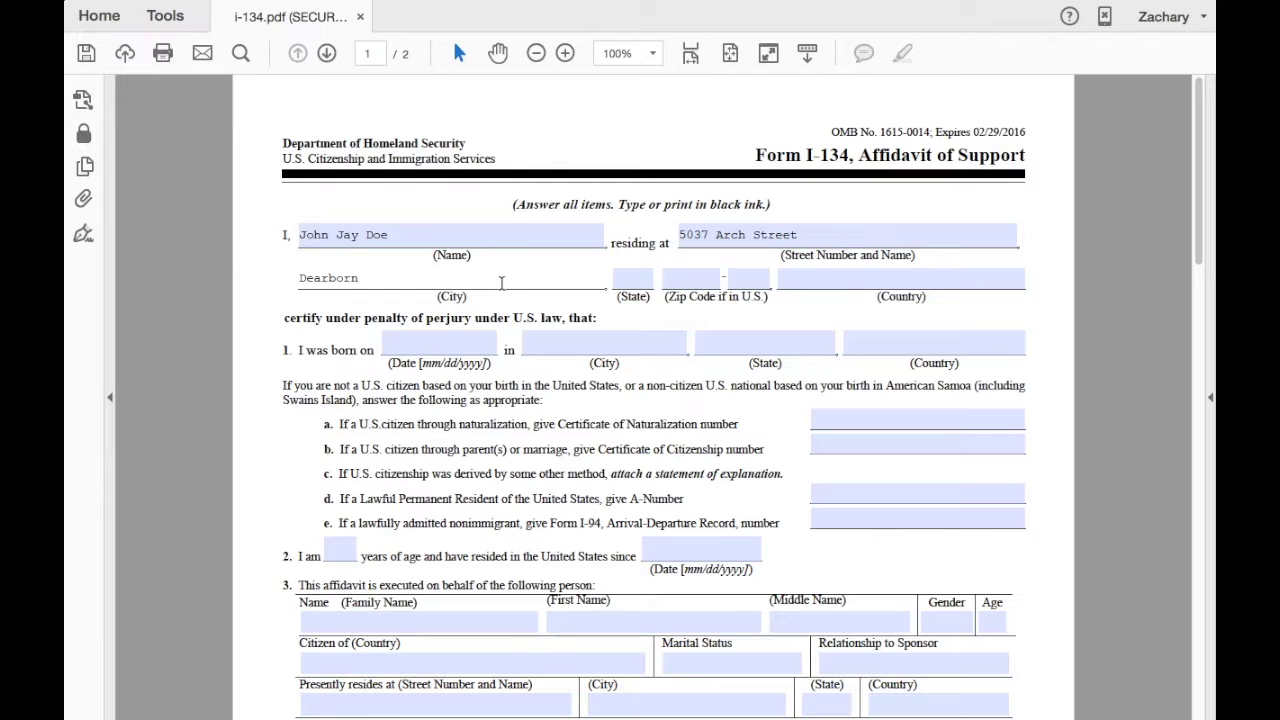
click(621, 284)
text(WA)
click(682, 284)
text(55555)
click(793, 287)
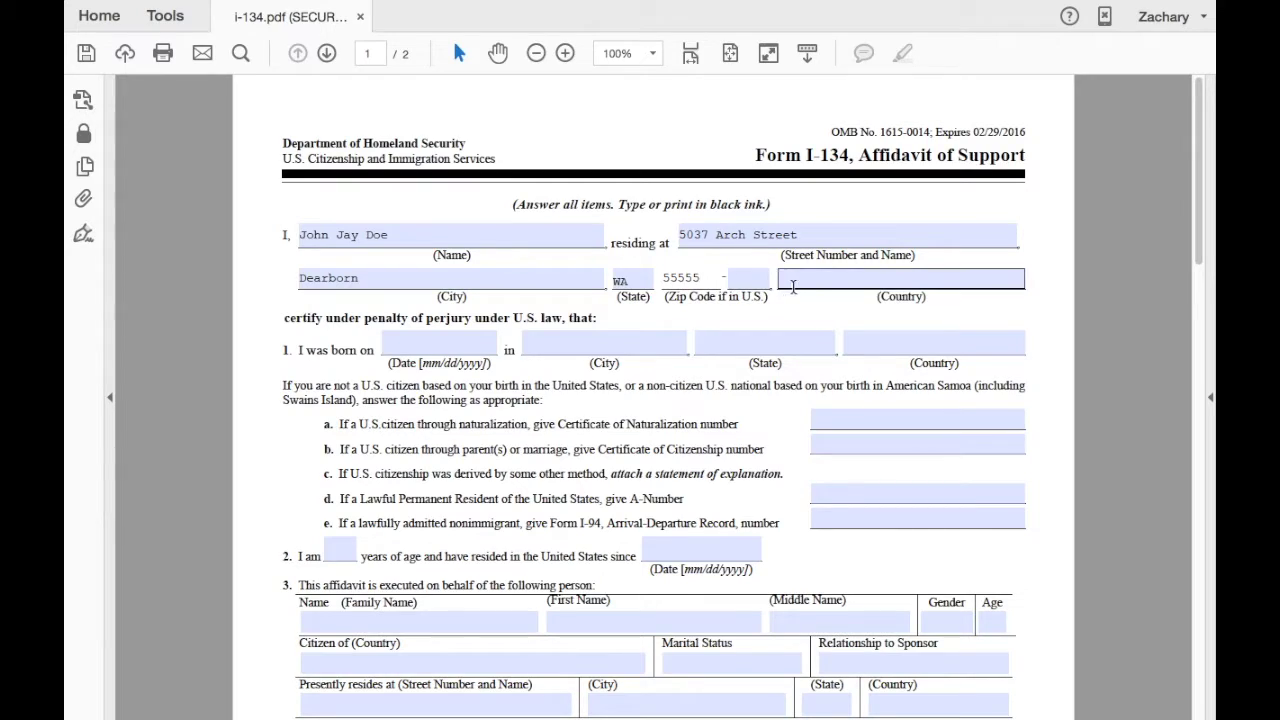
text(Unite)
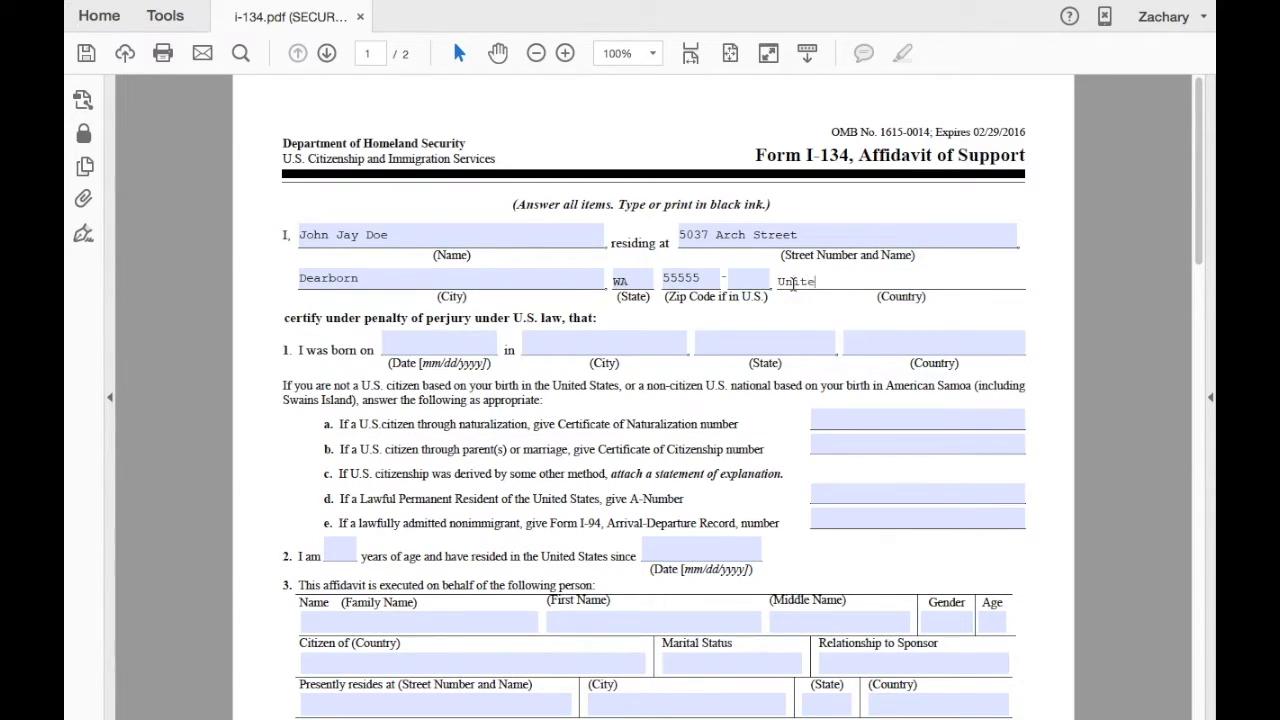
text(d States)
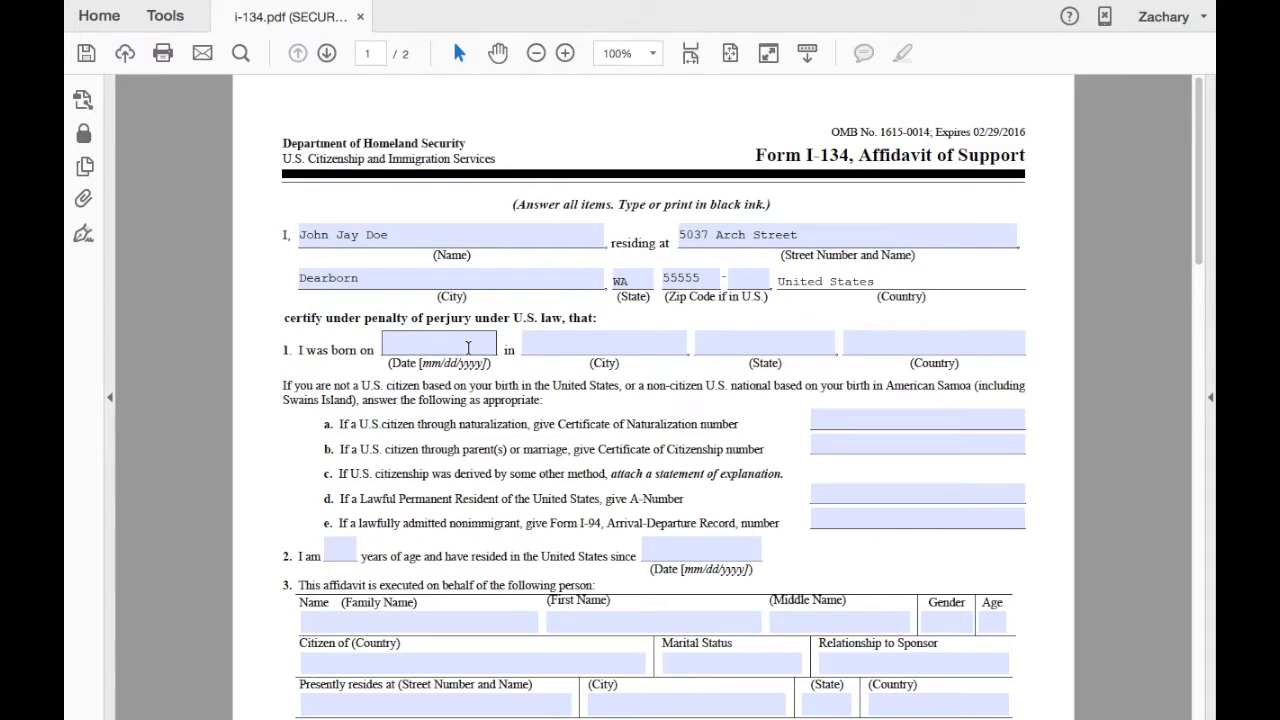
click(462, 346)
text(09)
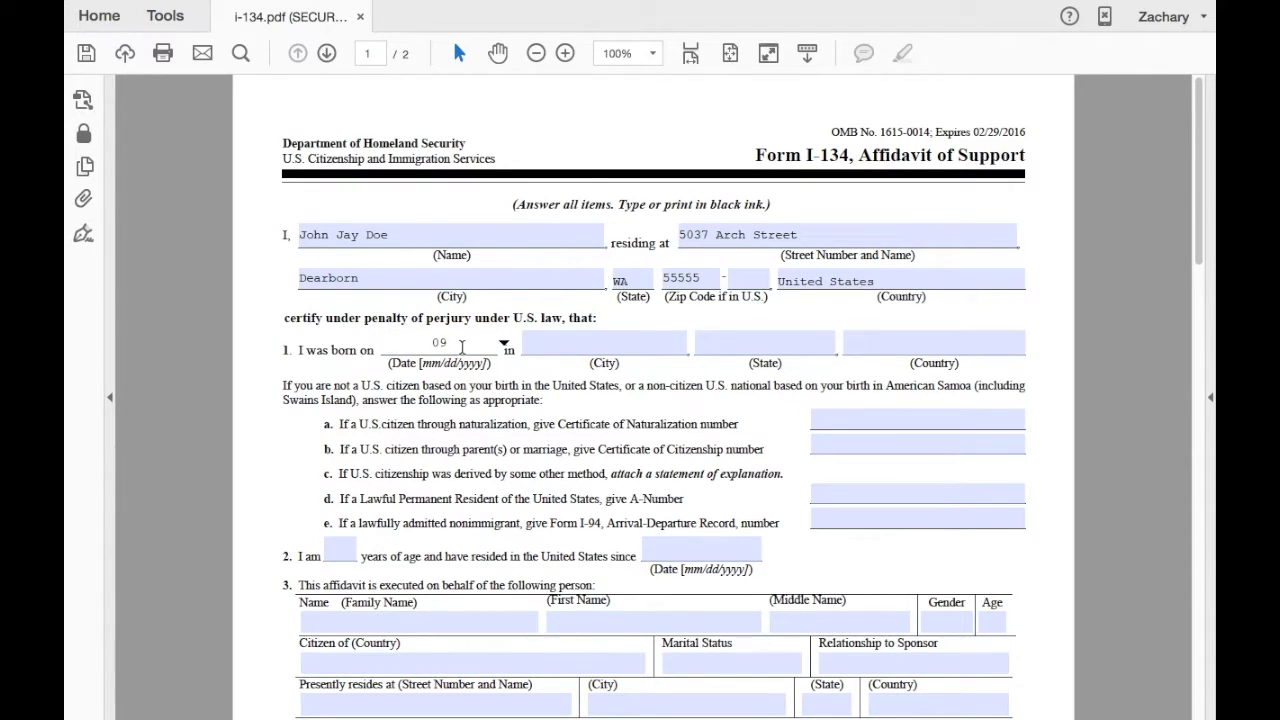
text(/25/1987)
click(545, 344)
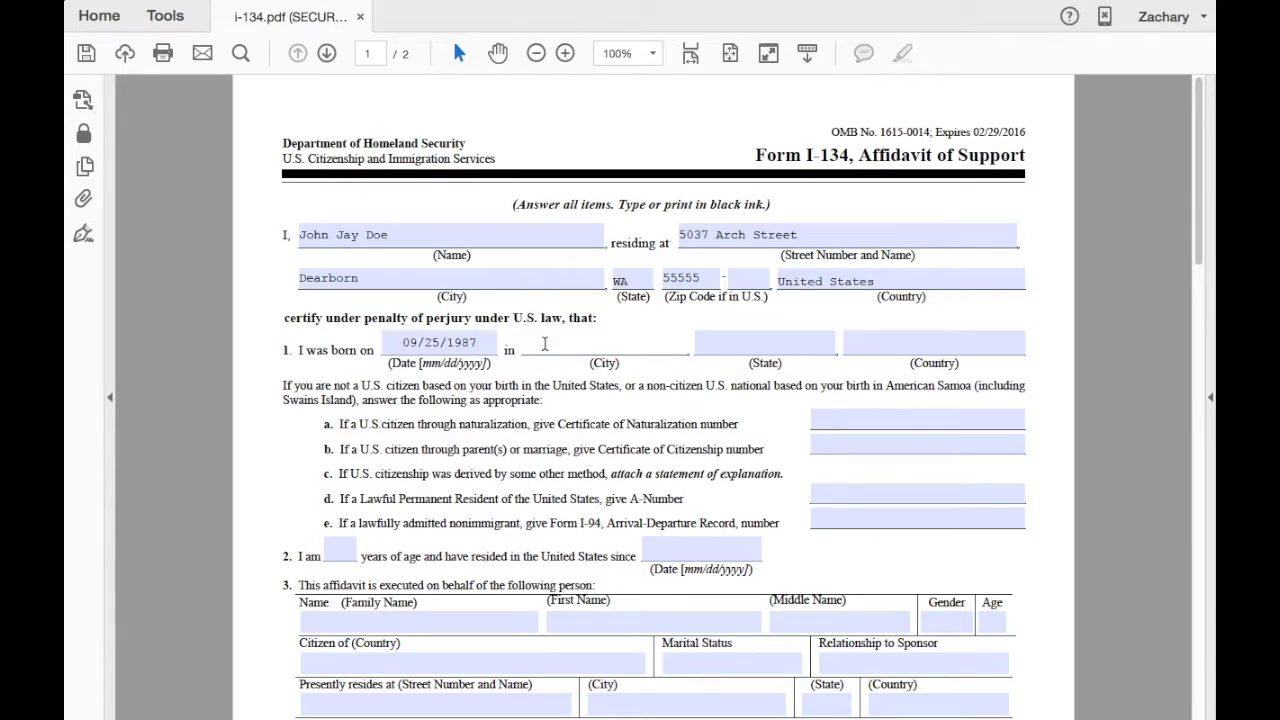
text(Dearborn)
click(700, 343)
text(Wa)
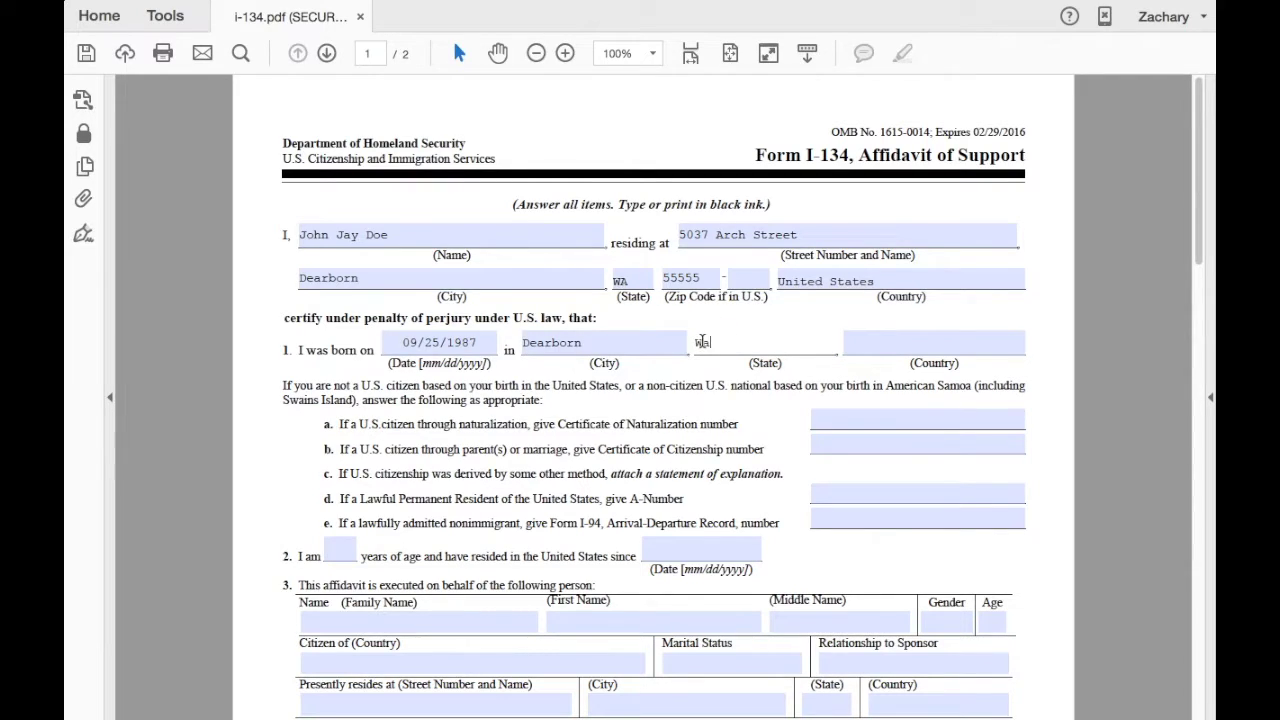
text(shington)
click(874, 345)
text(United S)
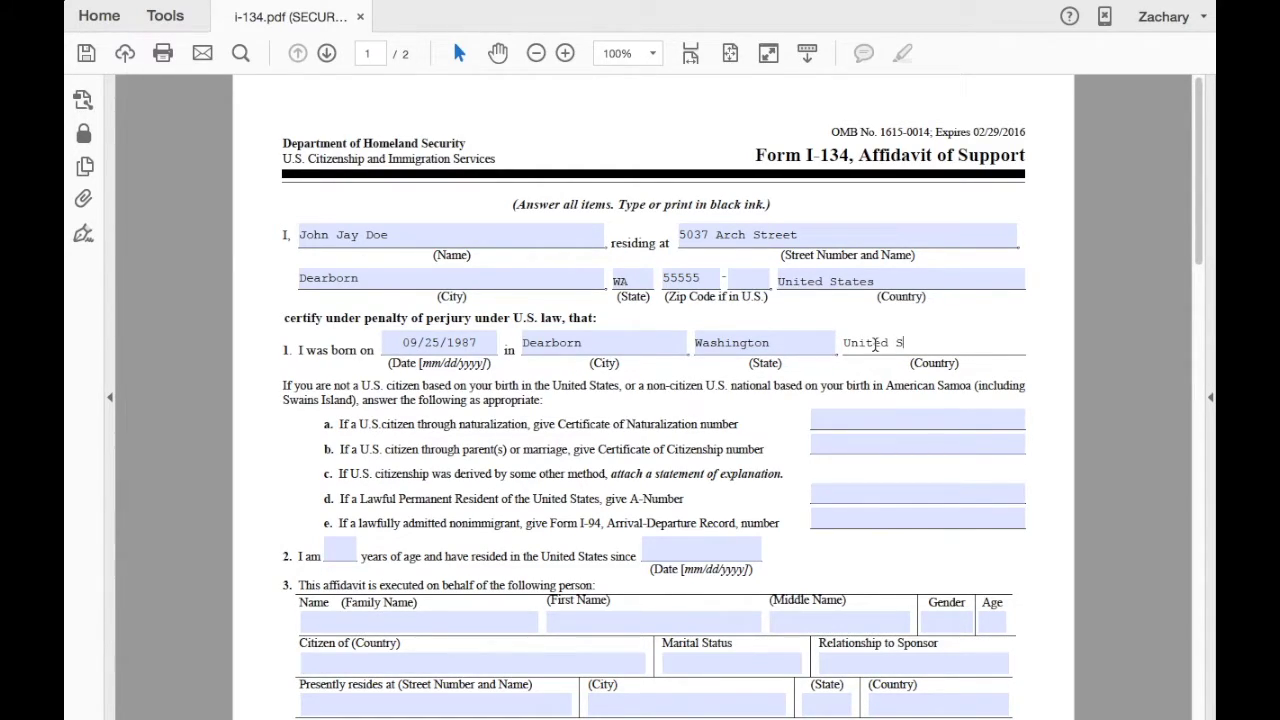
text(tates)
Enter age 28 and United States residence since 09/25/1987 in item 2.
scroll(876, 350, down, 5)
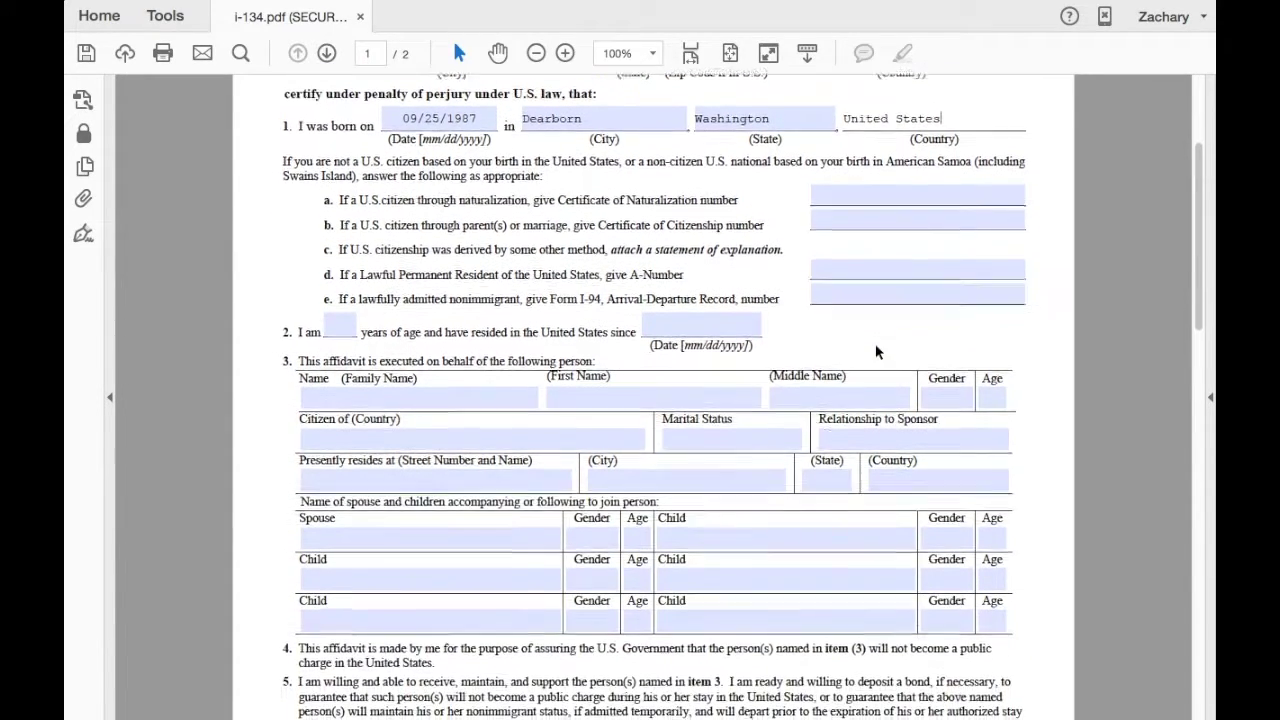
click(341, 325)
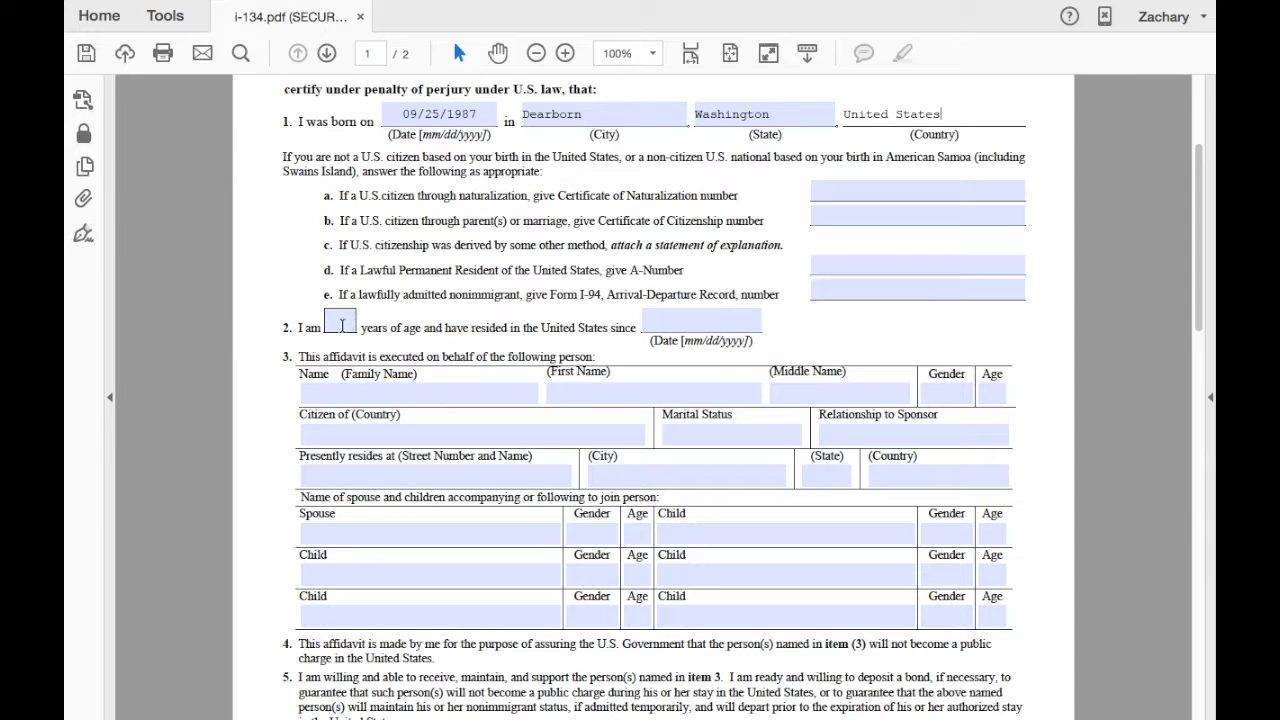
click(341, 325)
text(28)
click(655, 321)
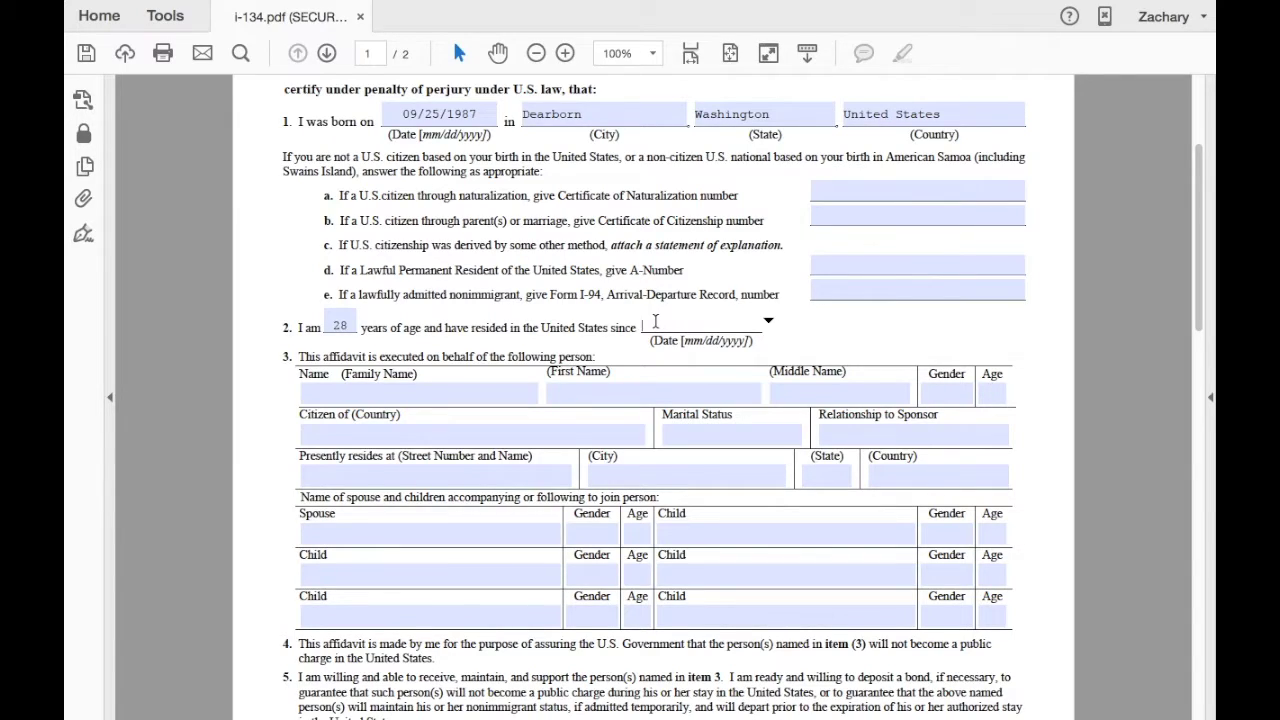
text(09/25/1987)
scroll(655, 322, down, 5)
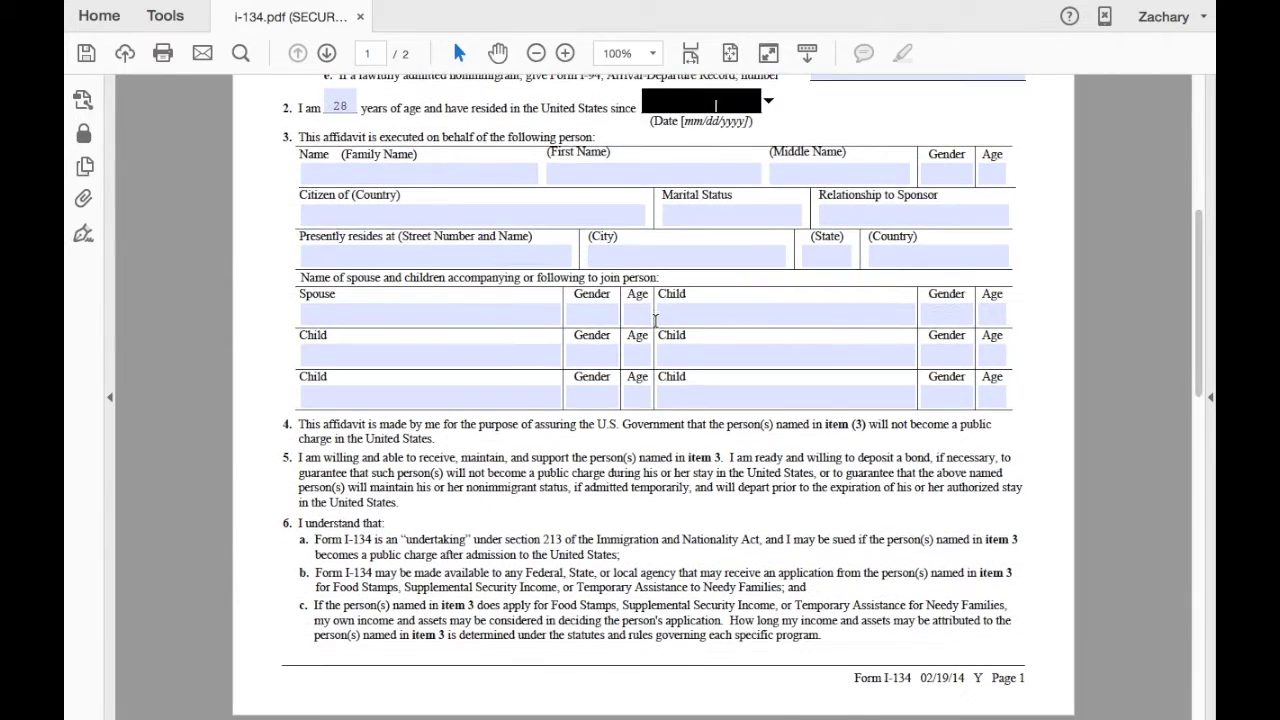
Enter the beneficiary's family, first and middle names, gender F and age 18.
click(426, 175)
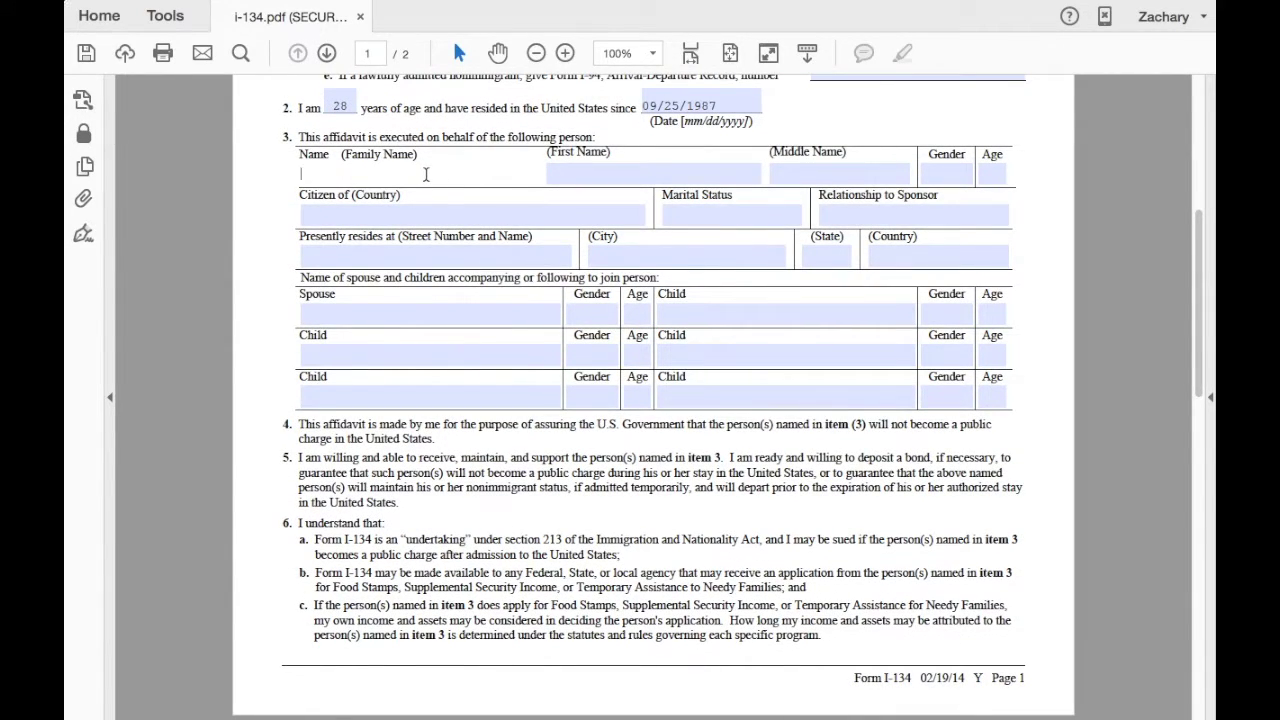
click(606, 163)
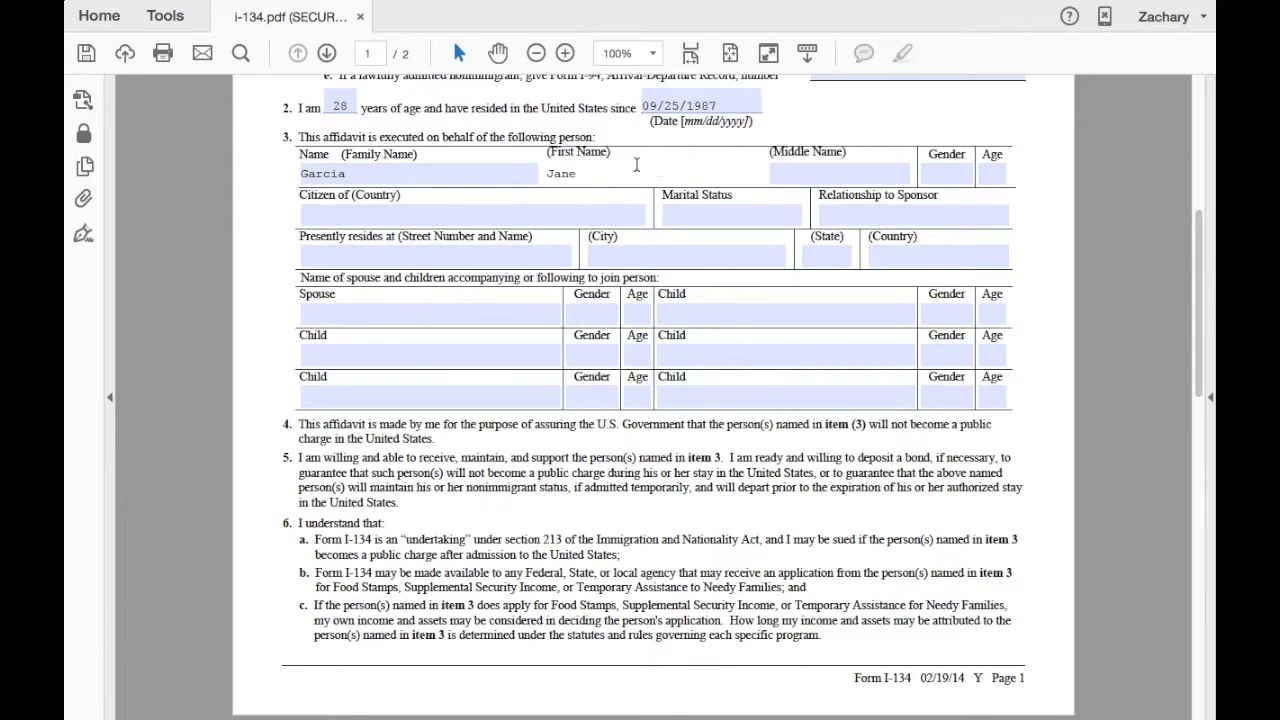
click(797, 182)
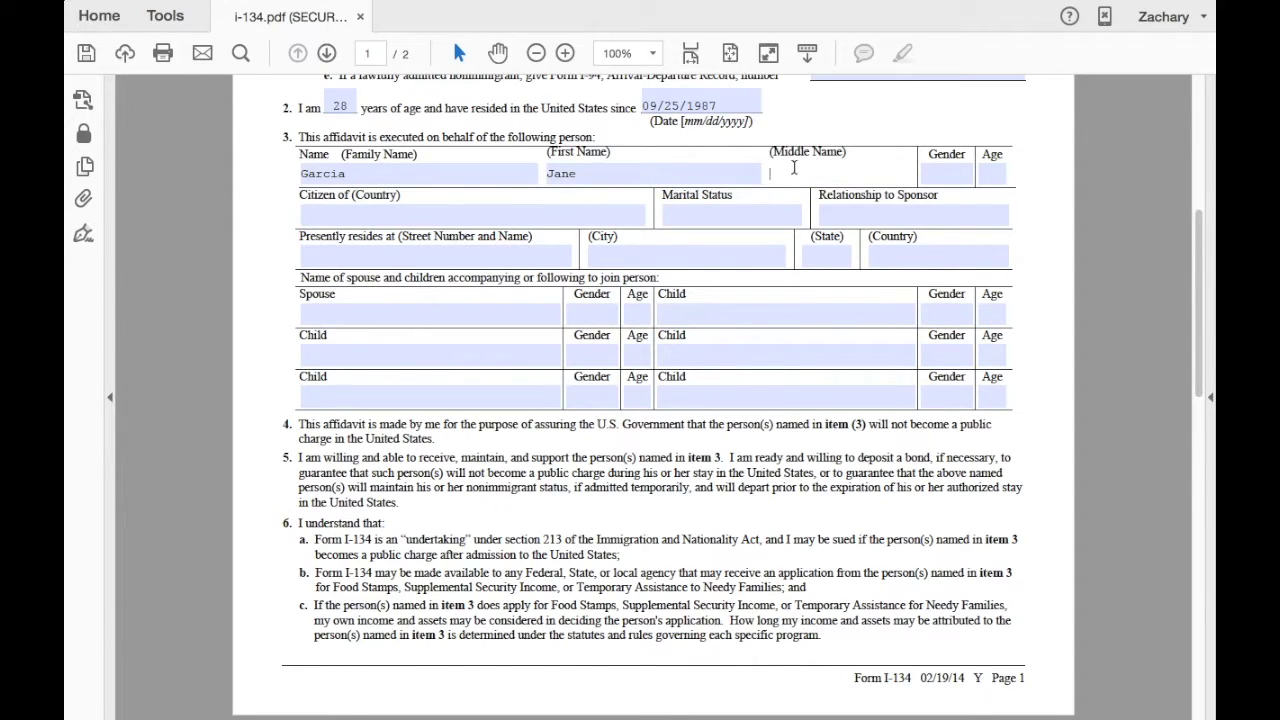
click(930, 170)
text(F)
click(983, 174)
text(18)
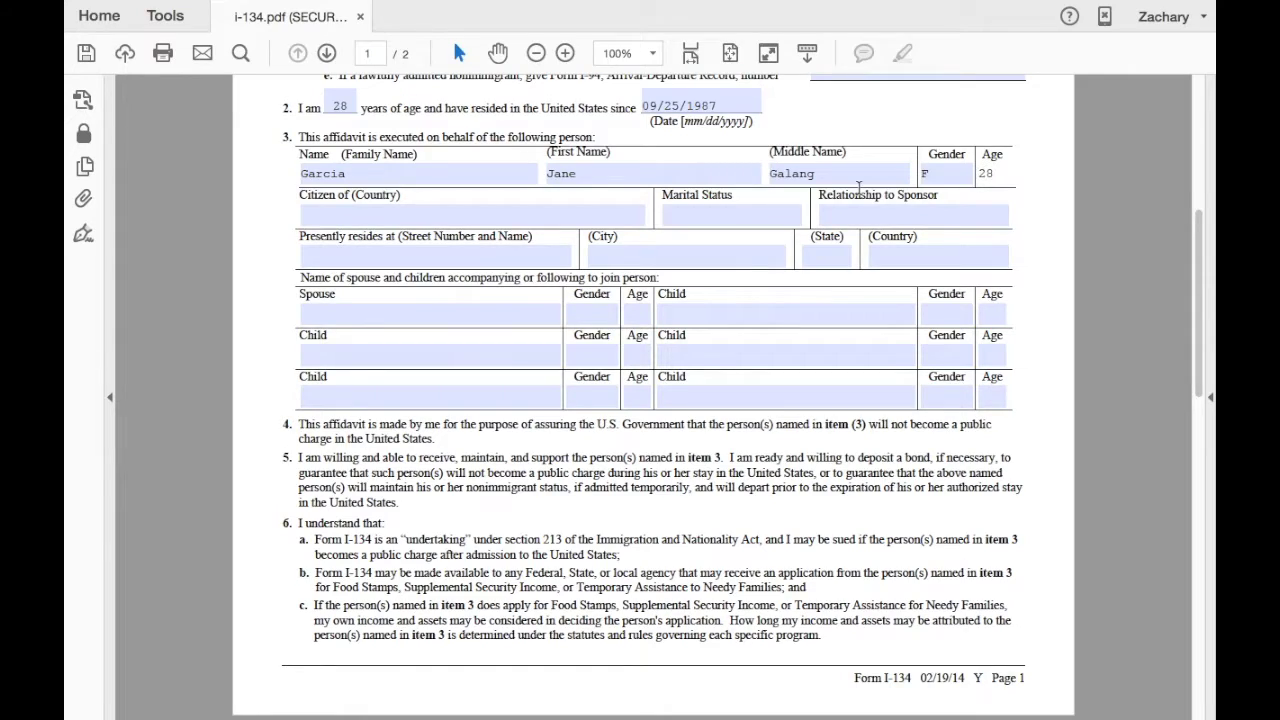
Set citizenship Philippines, marital status 'Sigle' and relationship Fiance.
click(470, 219)
text(Philippines)
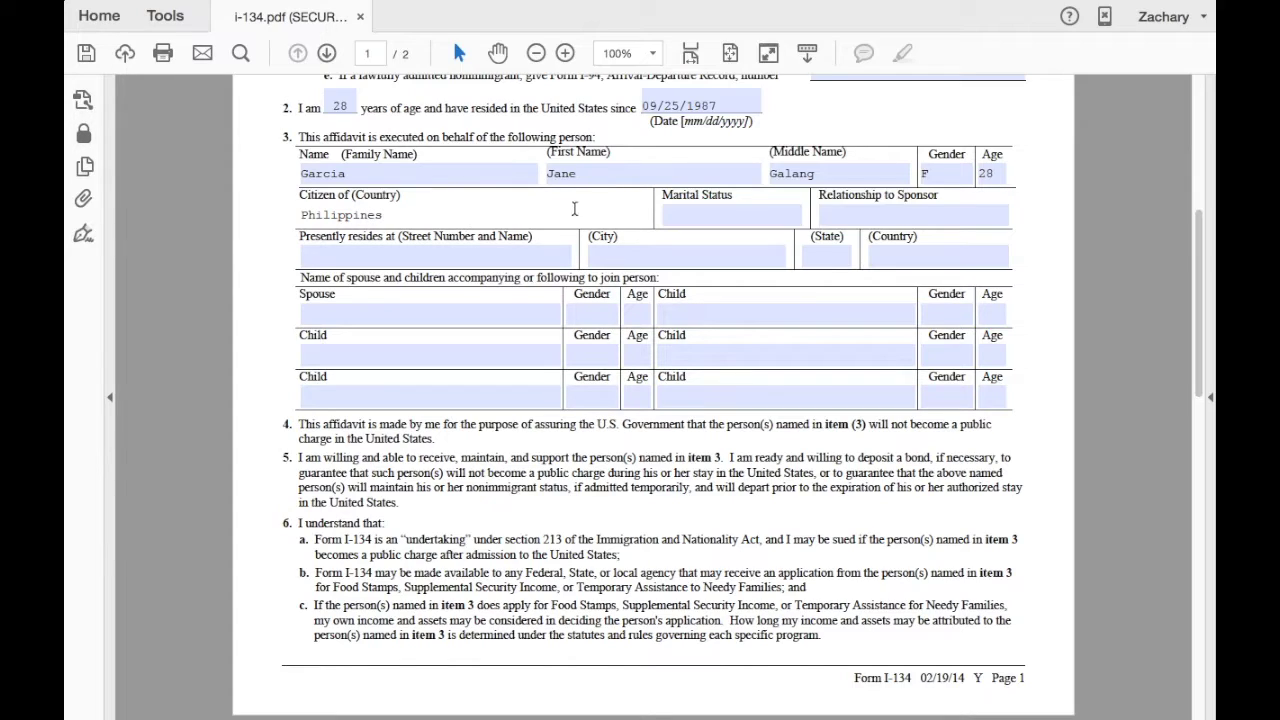
click(672, 213)
text(S)
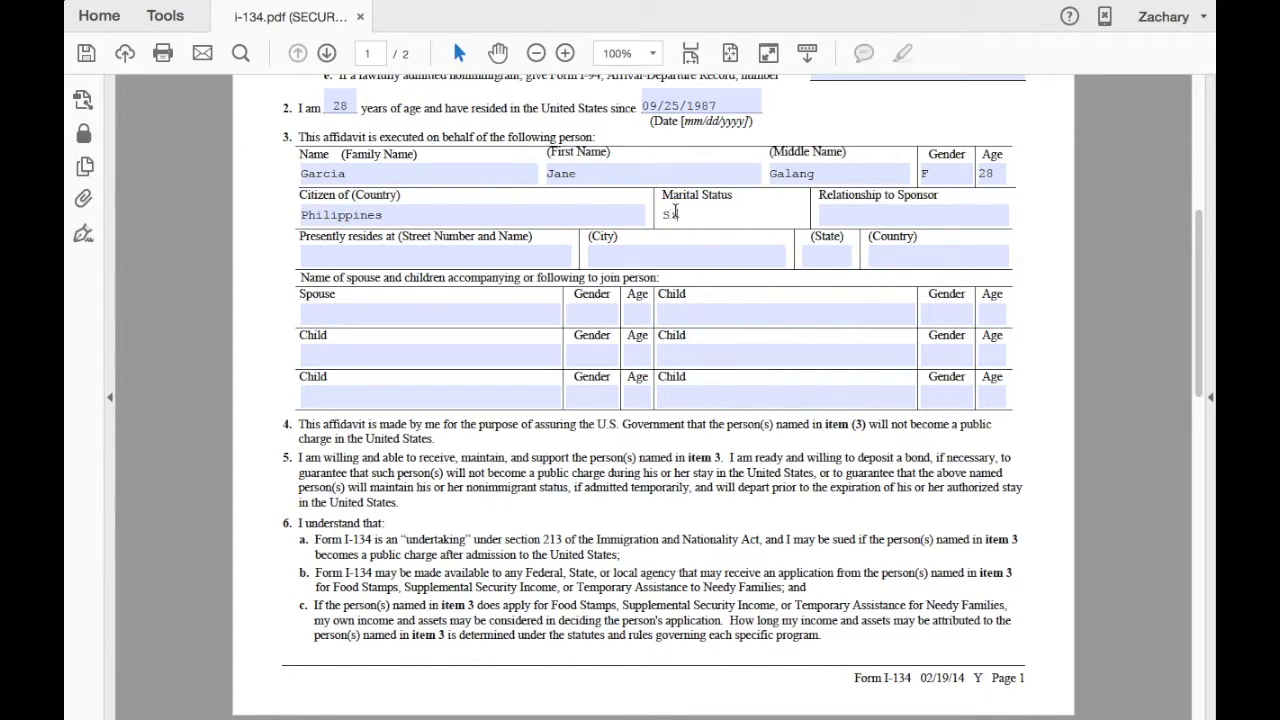
text(igle)
click(837, 212)
text(Fiance)
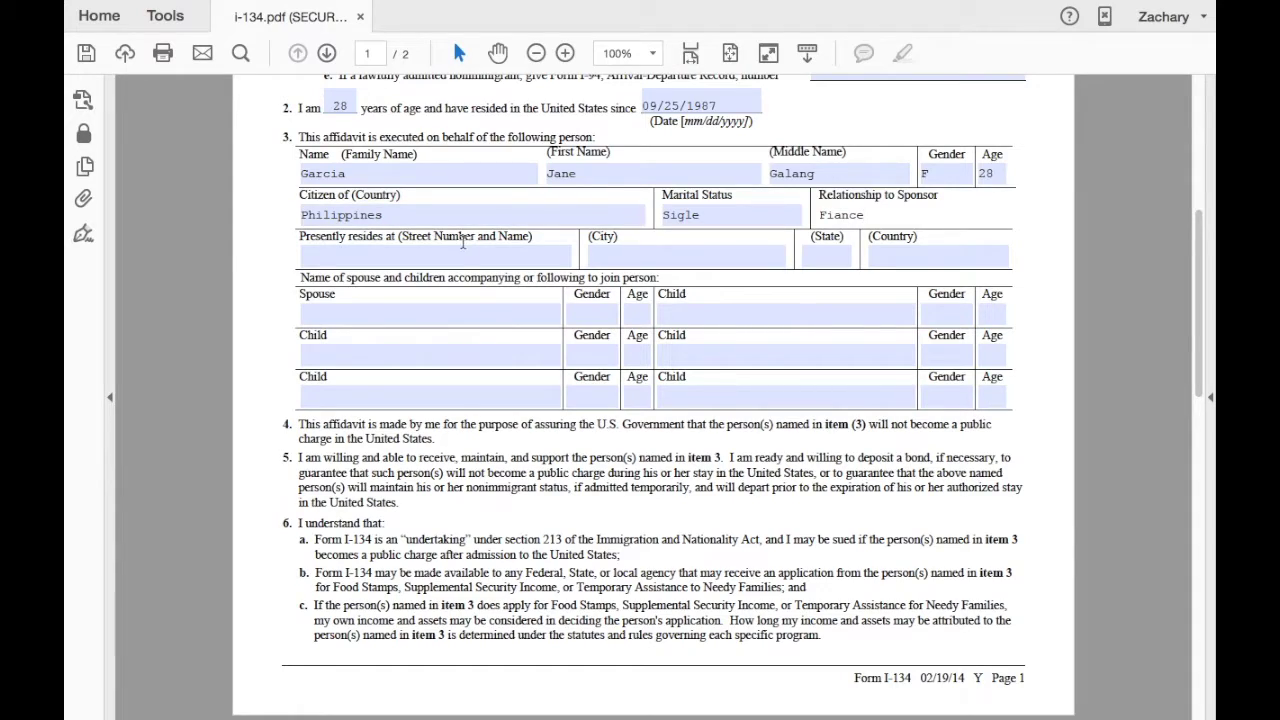
Enter the beneficiary's street and city, leaving State blank, with country Philippines.
click(458, 254)
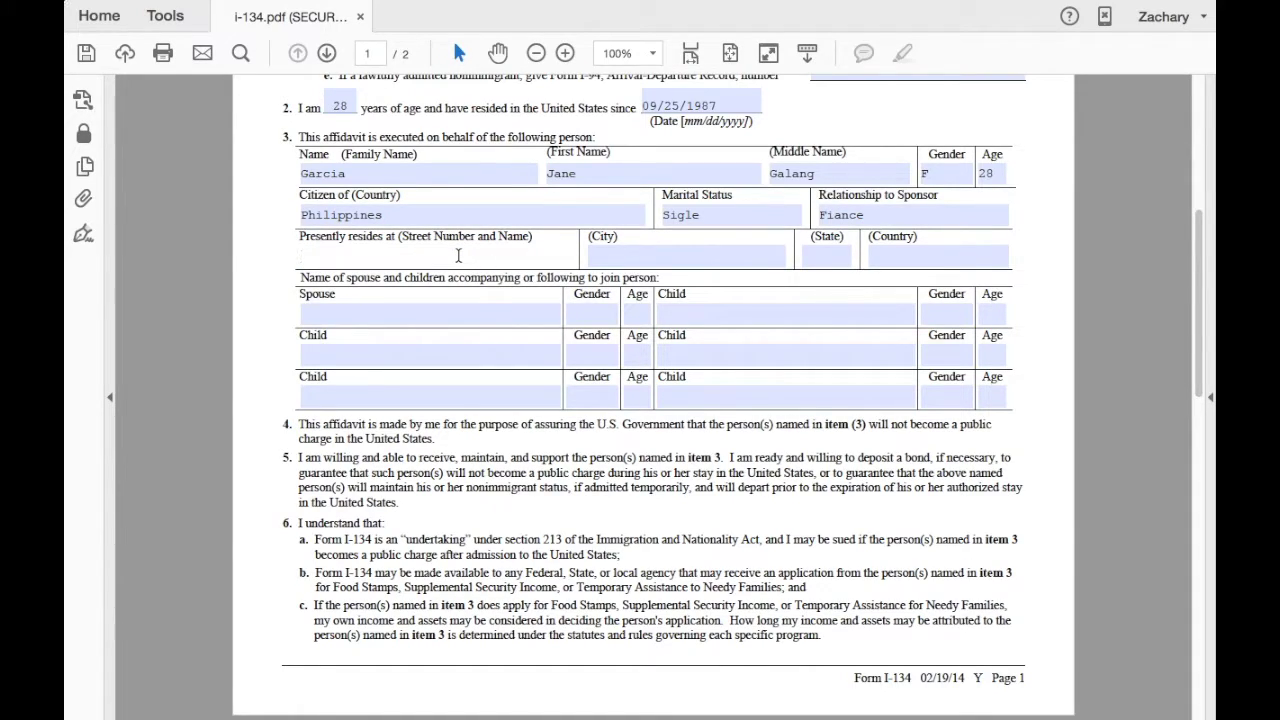
text(Bogang)
click(637, 257)
text(T)
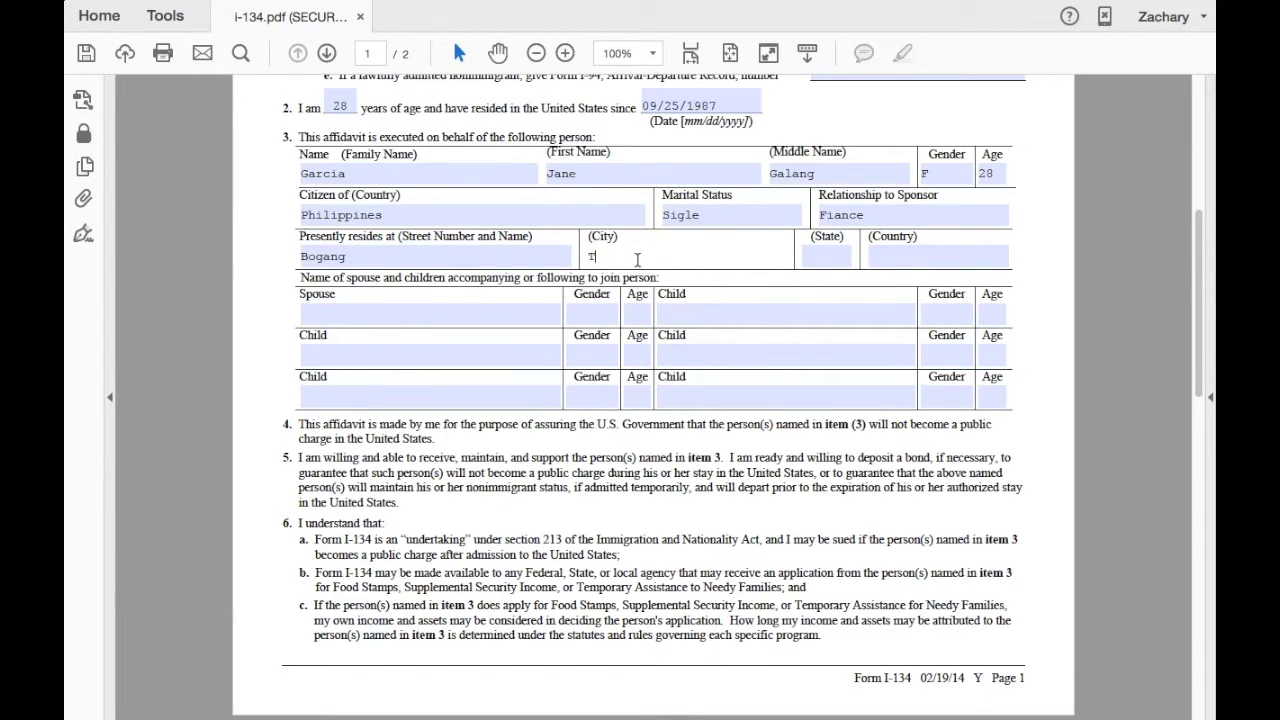
text(rinidad)
click(808, 251)
click(878, 256)
text(Philippines)
Write NONE in the Spouse field and both Child fields.
click(463, 314)
text(NONE)
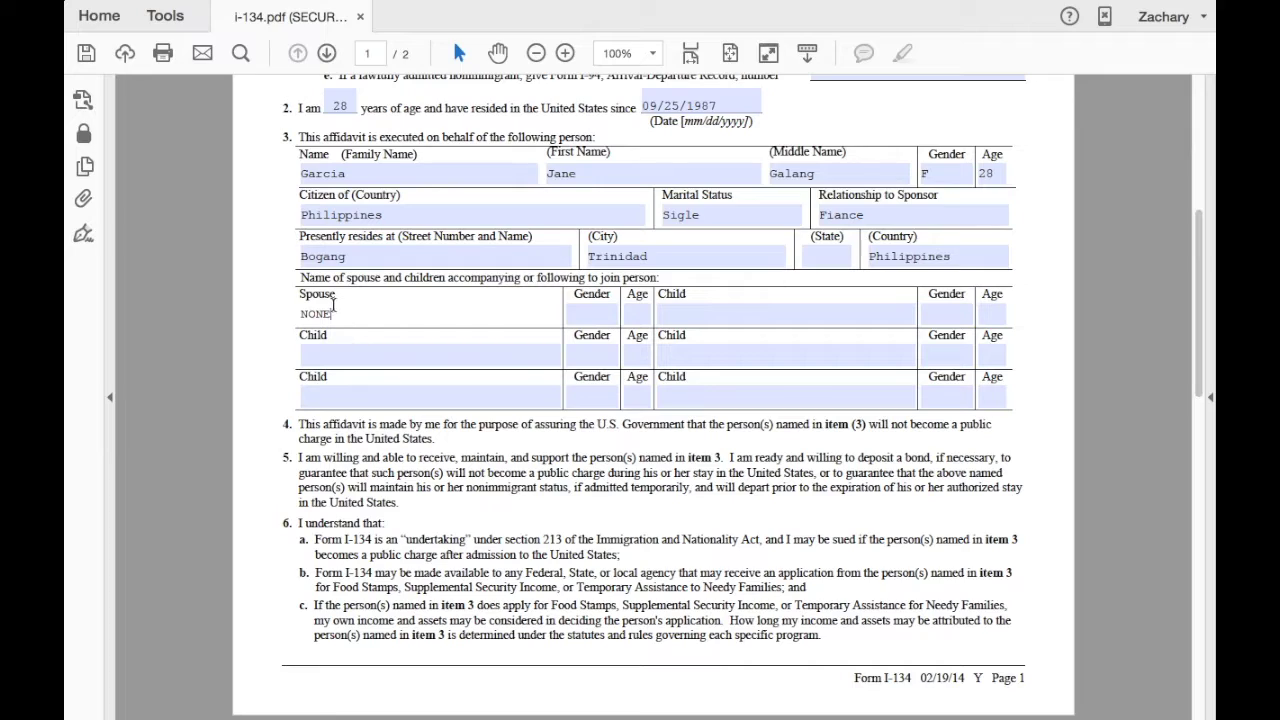
click(327, 354)
text(NONE)
click(329, 388)
text(N)
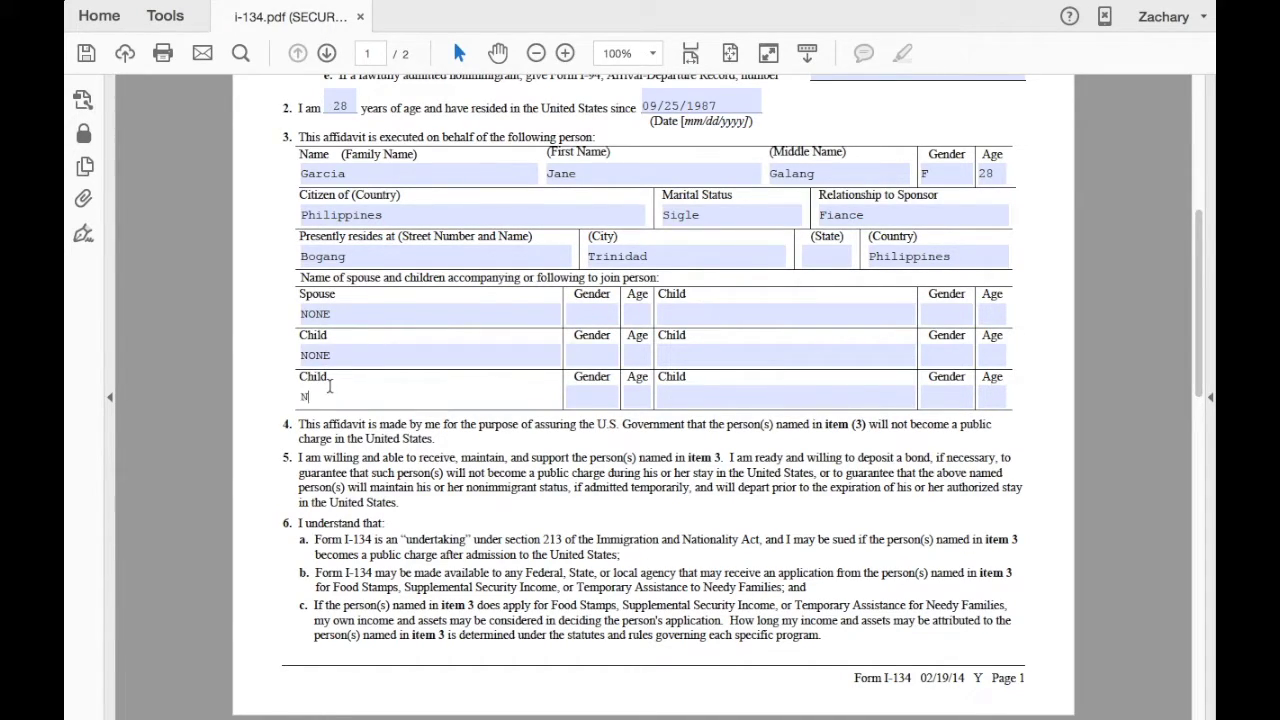
text(ONE)
Enter business type Food Service Worker and employer Dearborn Hospital in item 7.
scroll(329, 388, down, 5)
scroll(310, 420, down, 1)
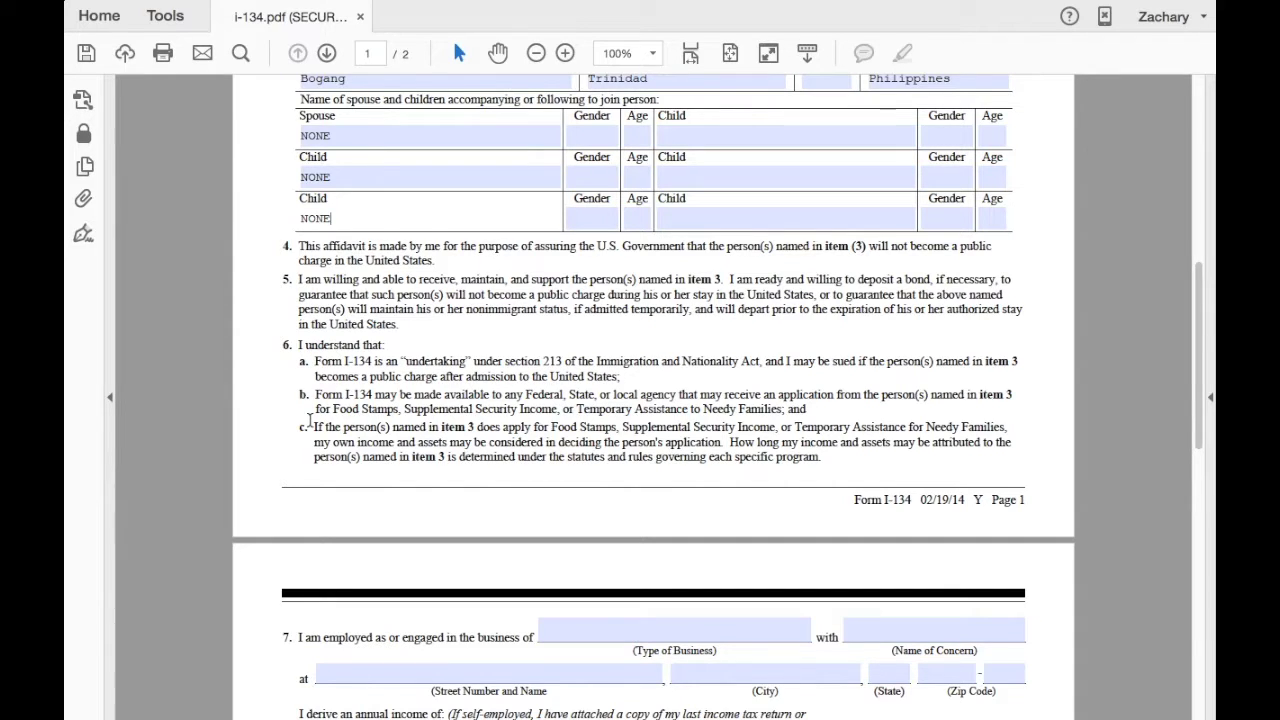
scroll(309, 420, down, 10)
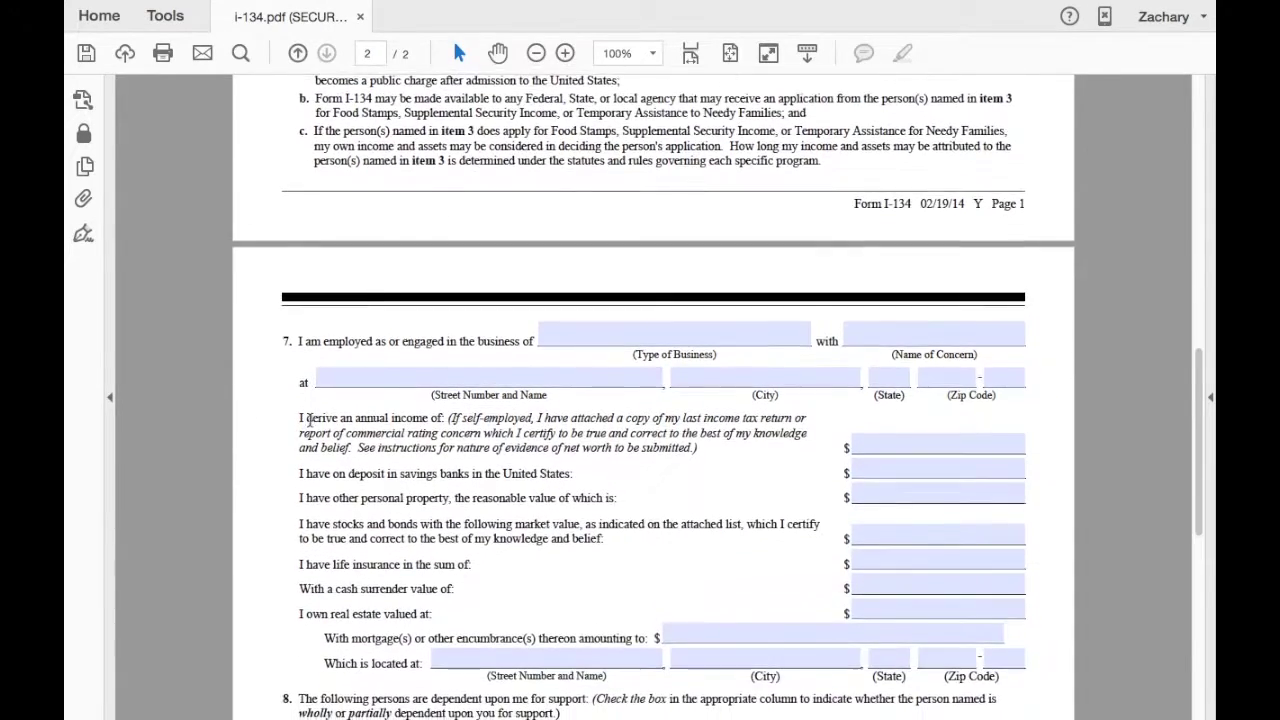
scroll(309, 420, down, 2)
click(561, 152)
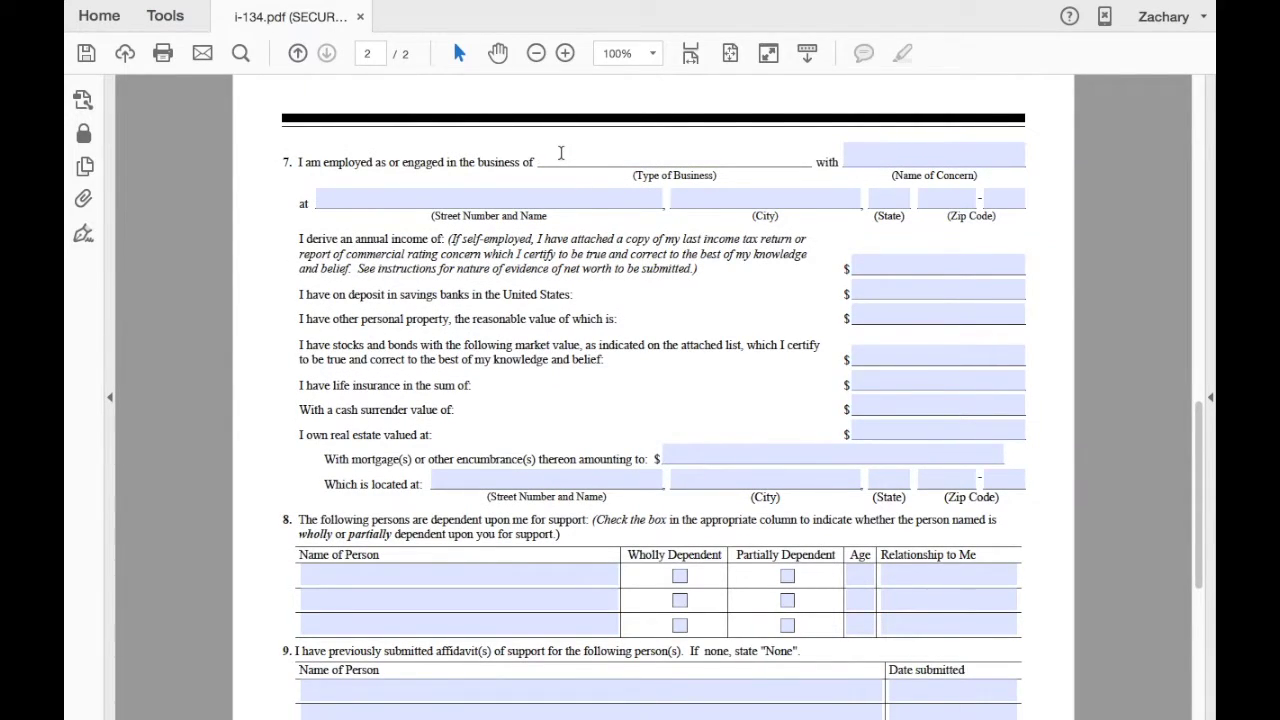
text(Food Service Worker)
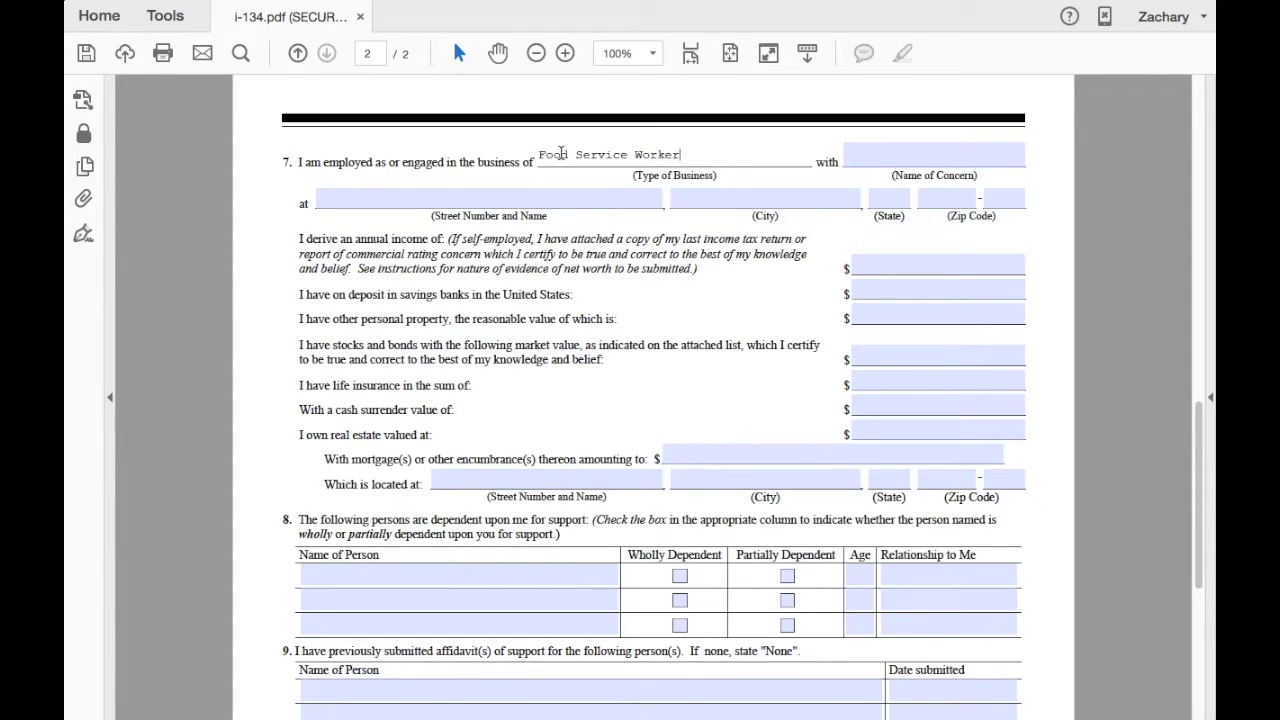
click(875, 146)
text(Der)
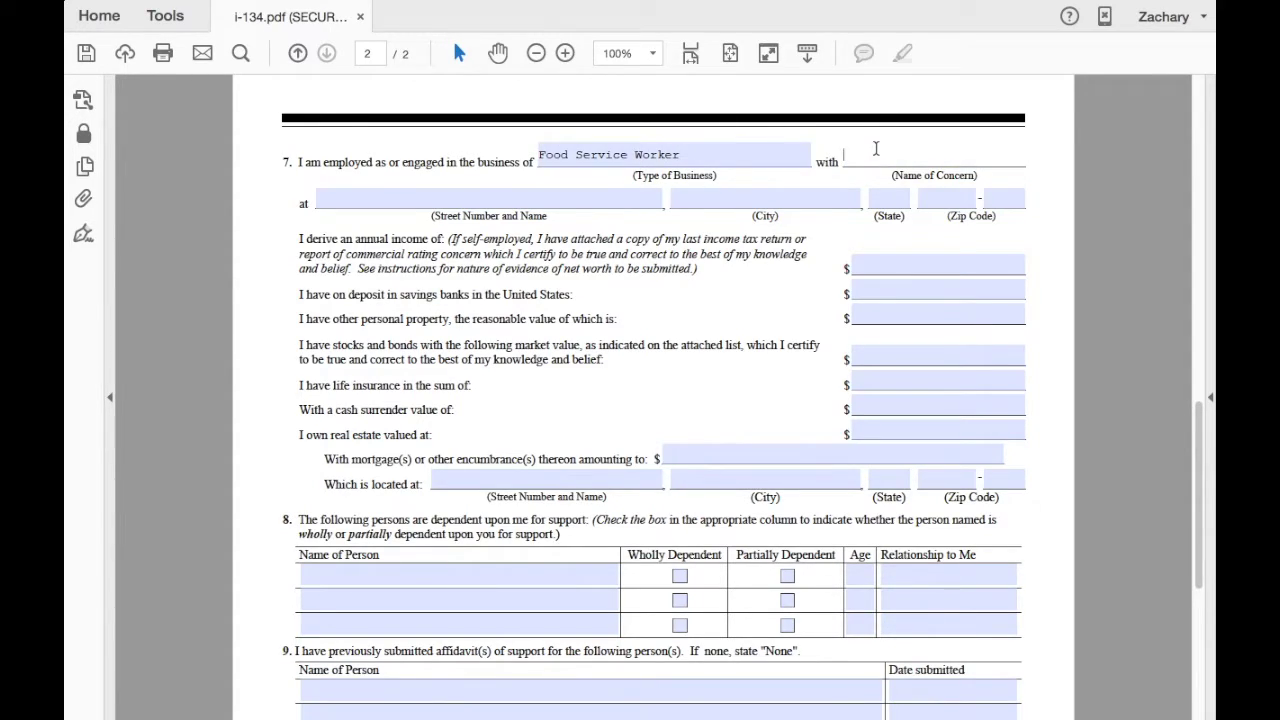
key(BackSpace)
text(arborn Hospital)
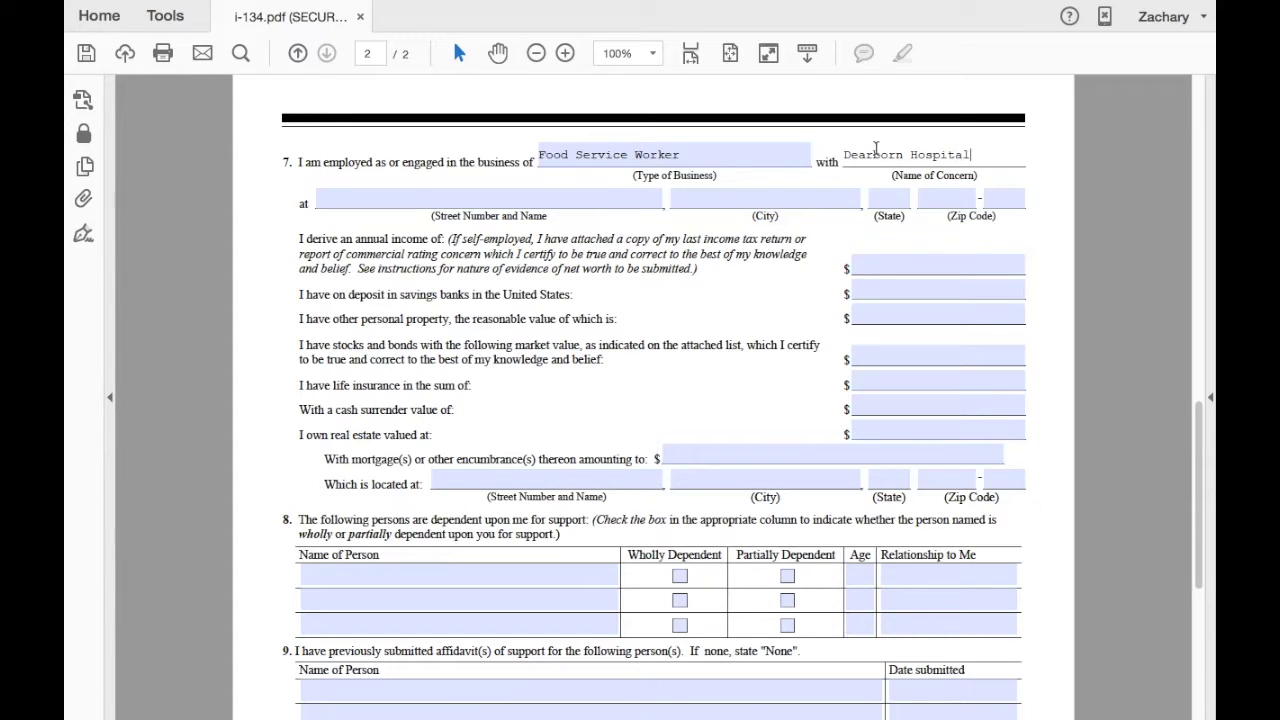
Enter employer address 'Work Address', Dearborn, WA 55555 and annual income 21000.
click(597, 196)
text(Work Address)
click(697, 205)
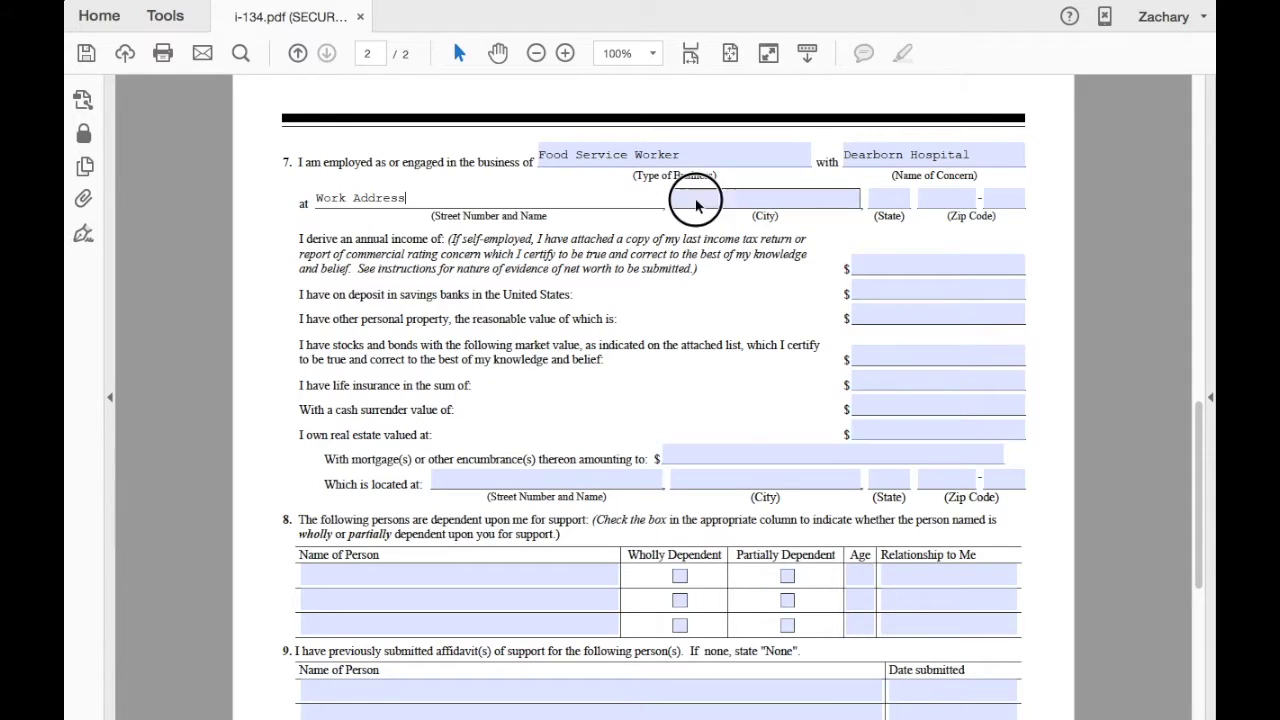
text(D)
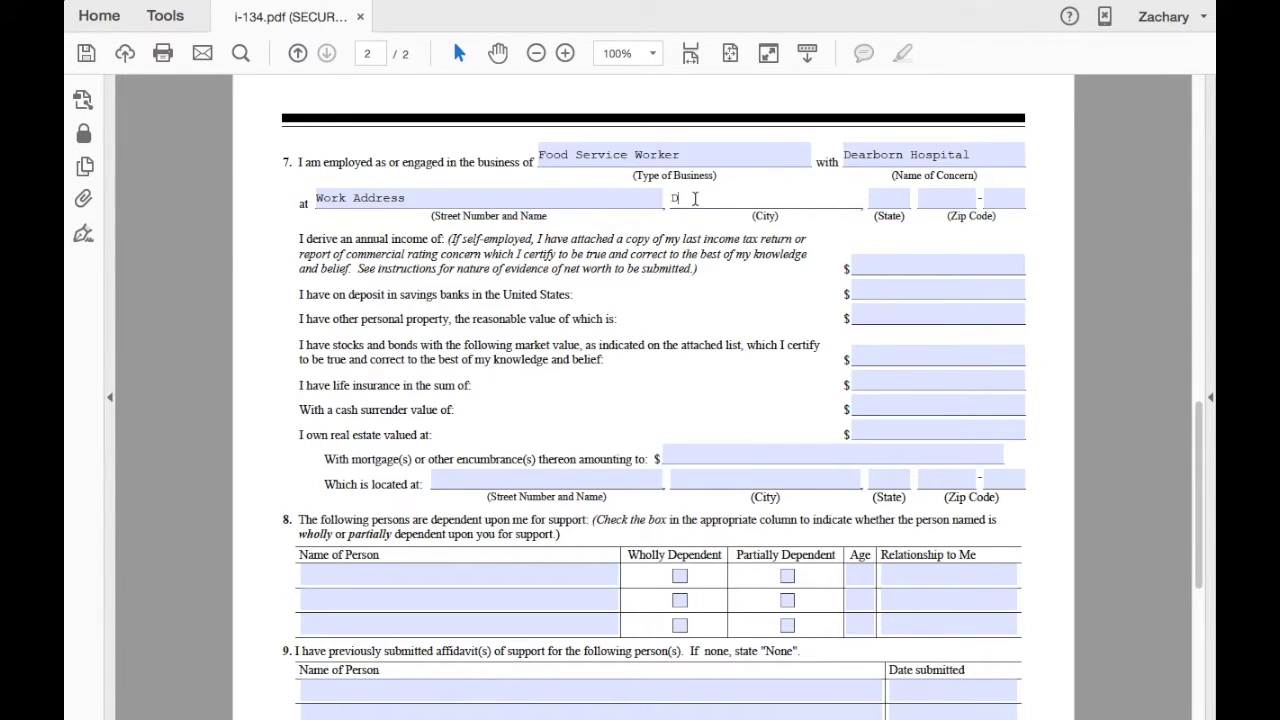
text(earborn)
click(884, 196)
text(WA)
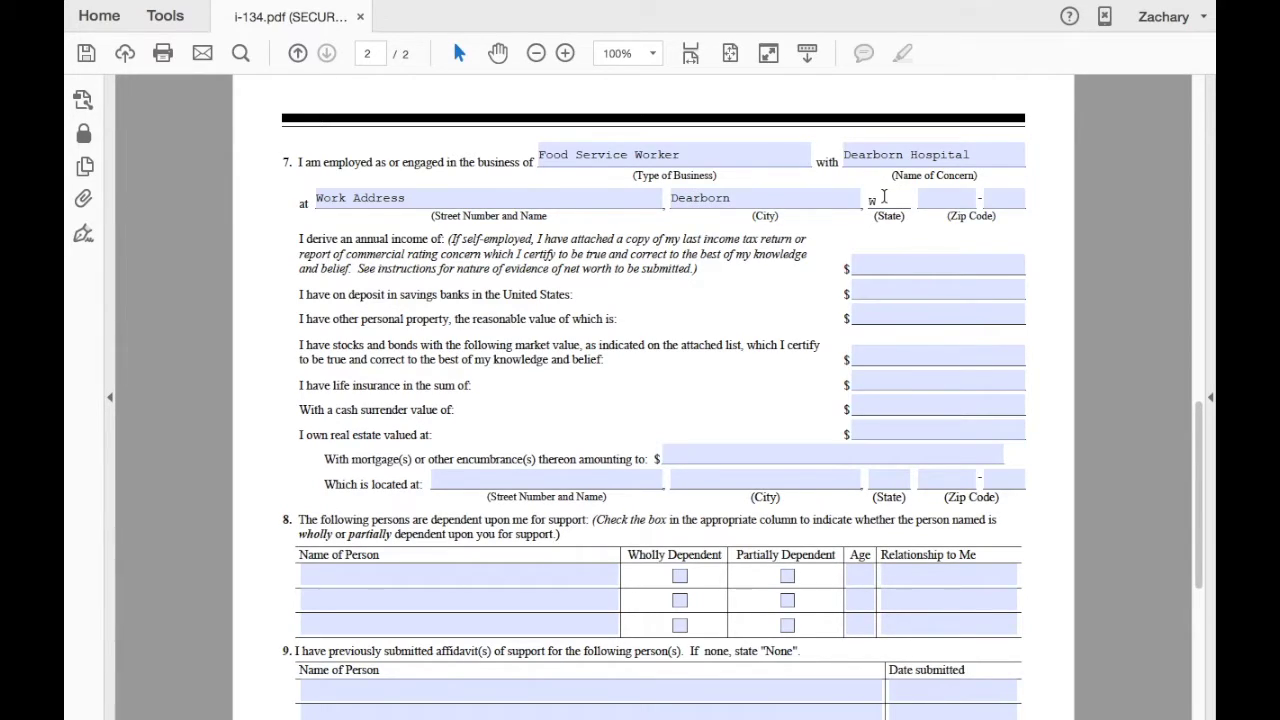
click(936, 207)
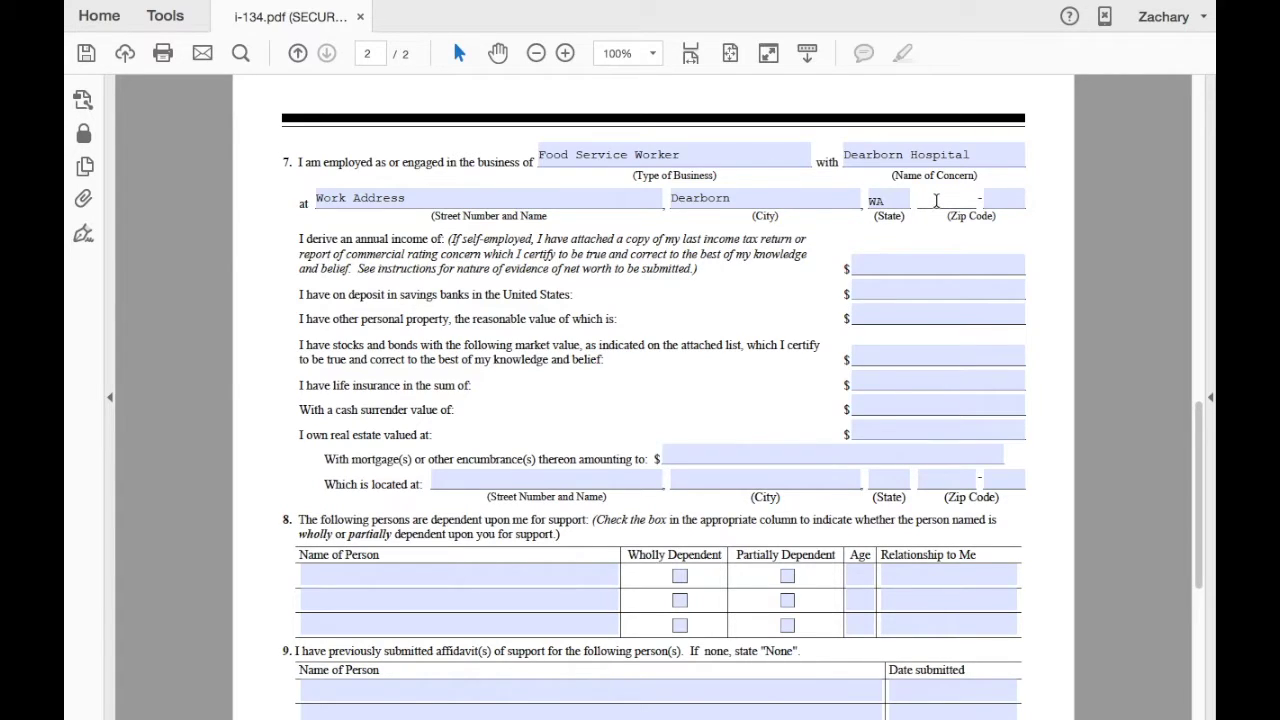
text(55555)
scroll(864, 226, down, 1)
click(867, 216)
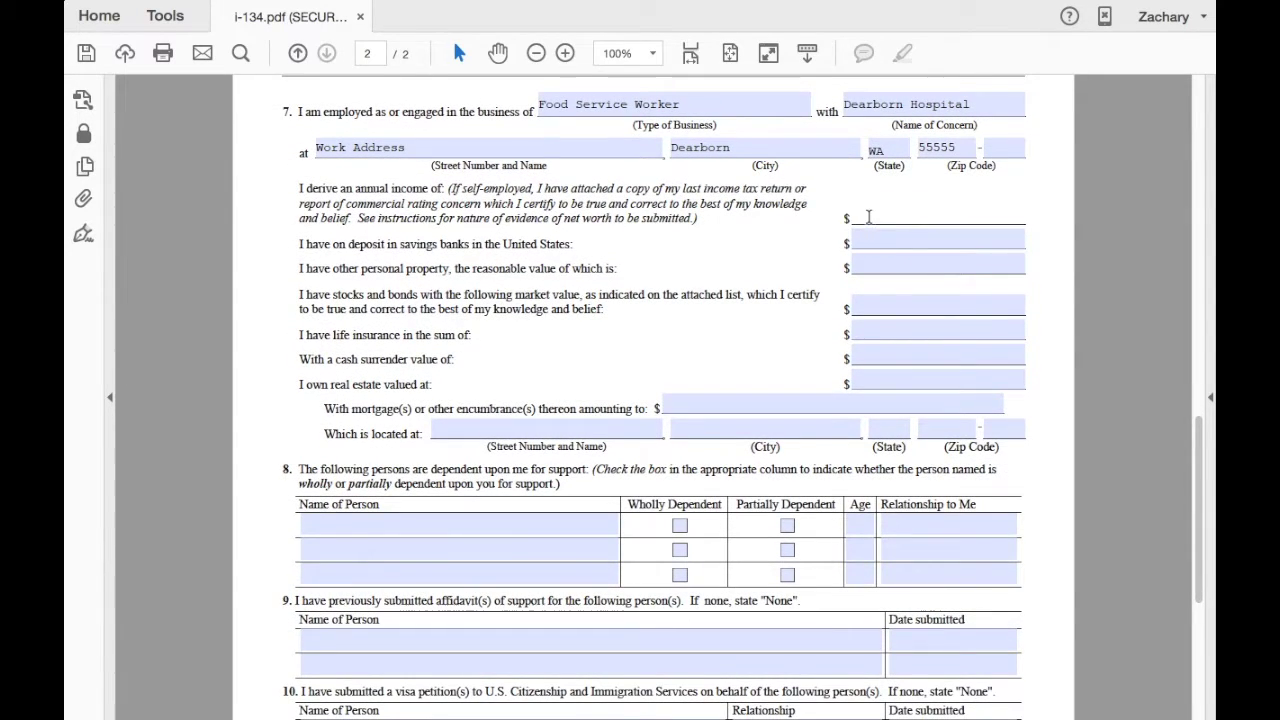
text(21000)
Answer item 9's first name entry with NONE.
scroll(309, 230, down, 1)
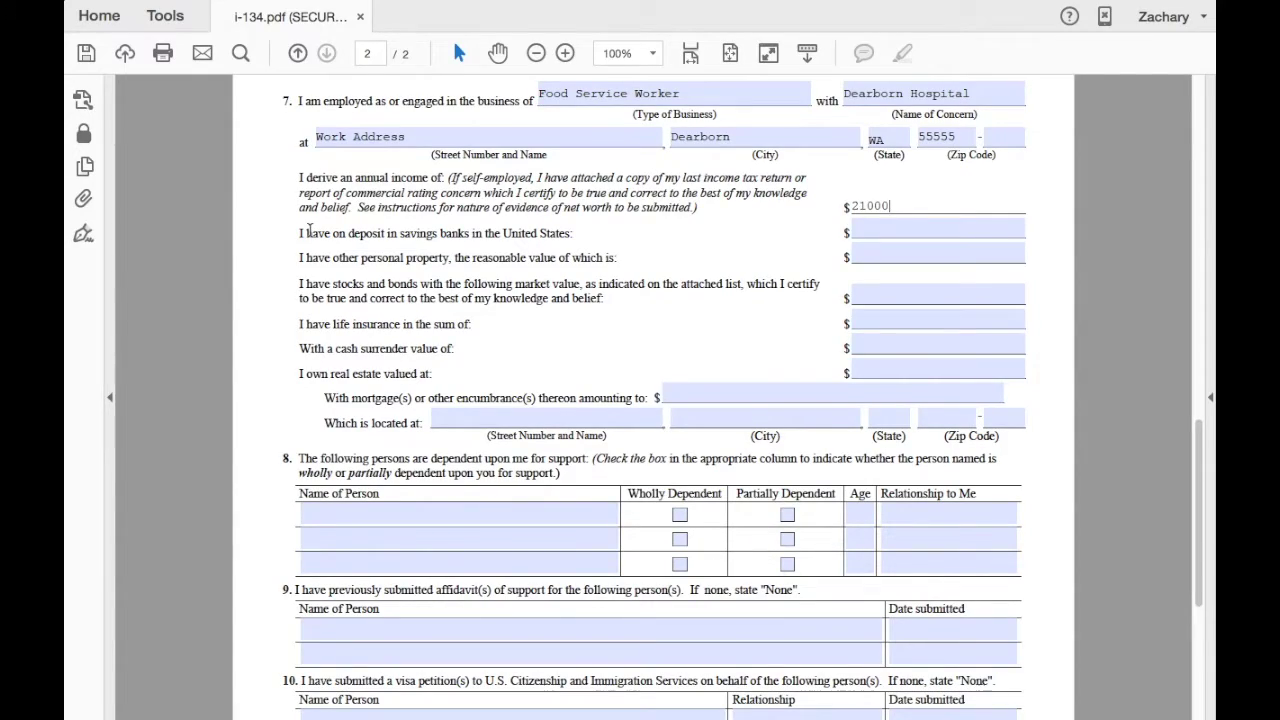
scroll(309, 230, down, 5)
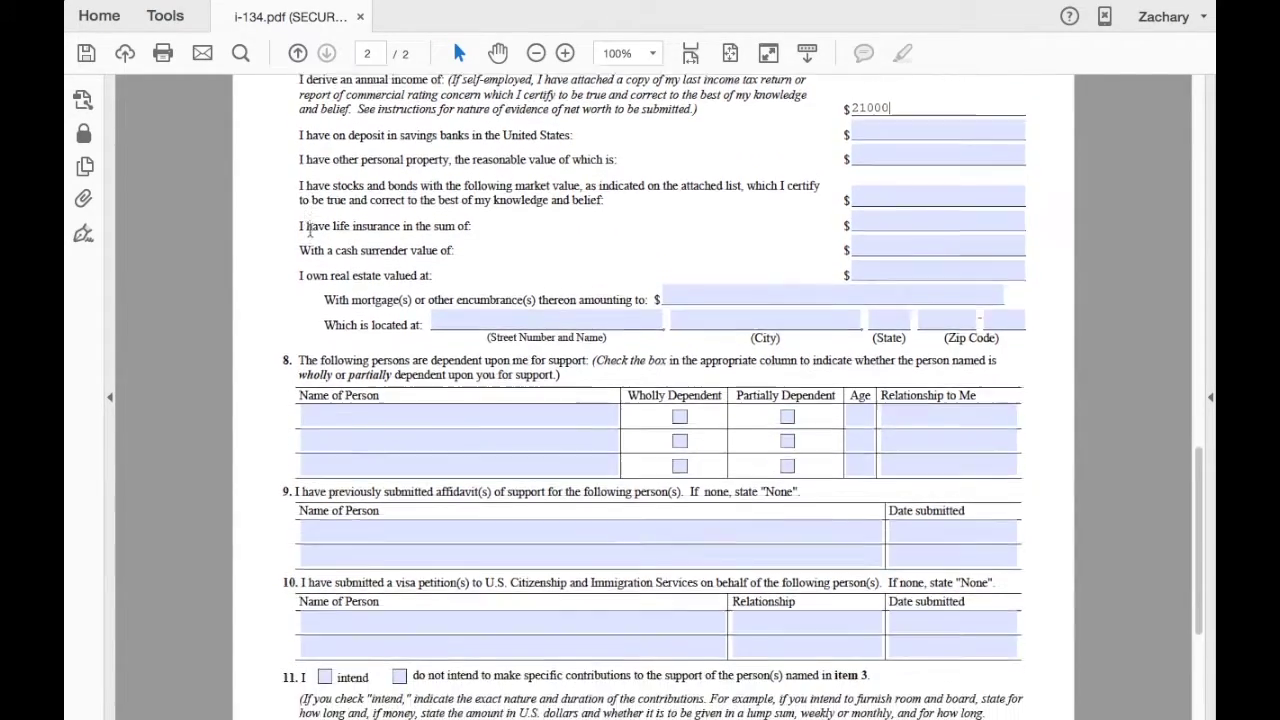
scroll(309, 230, down, 6)
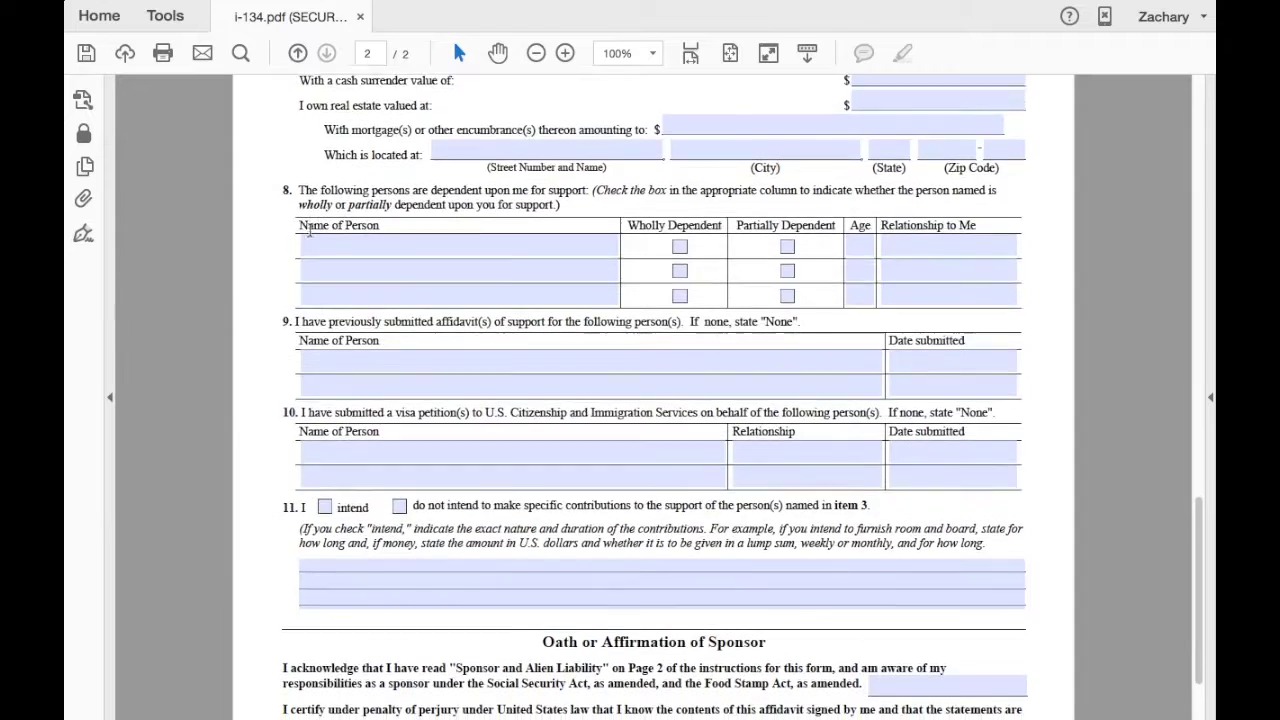
scroll(309, 230, down, 2)
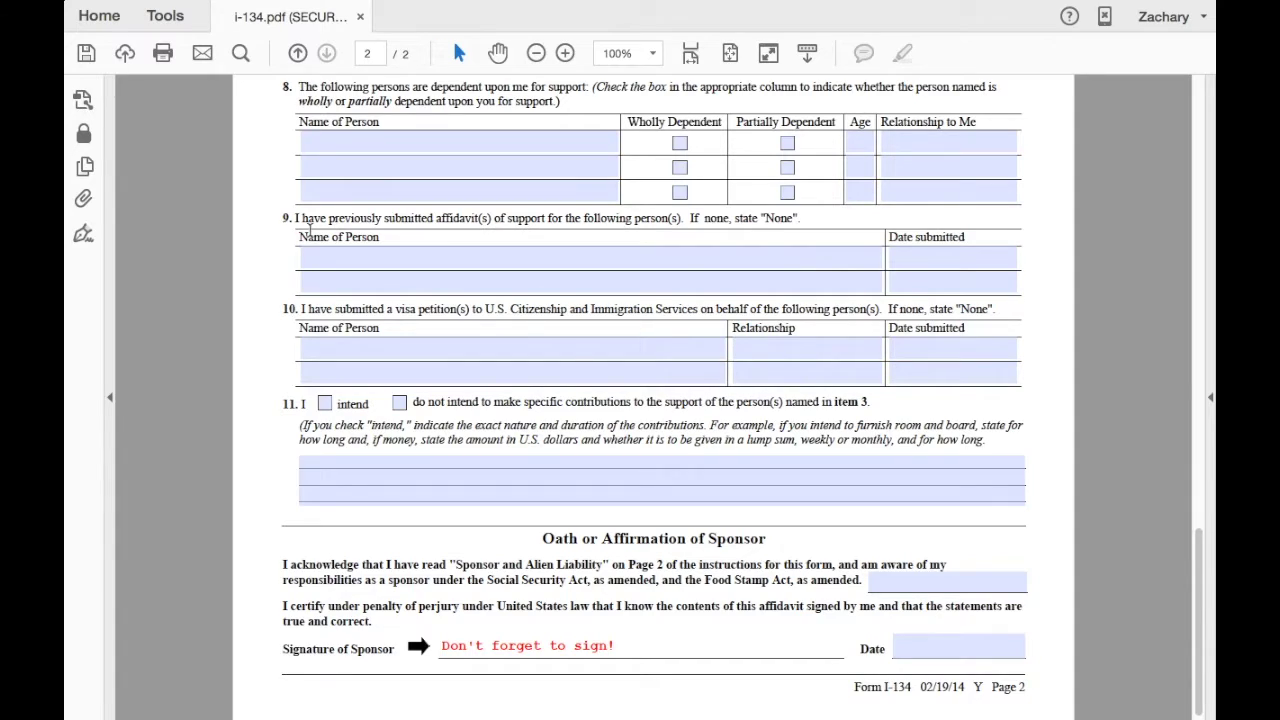
scroll(309, 232, down, 1)
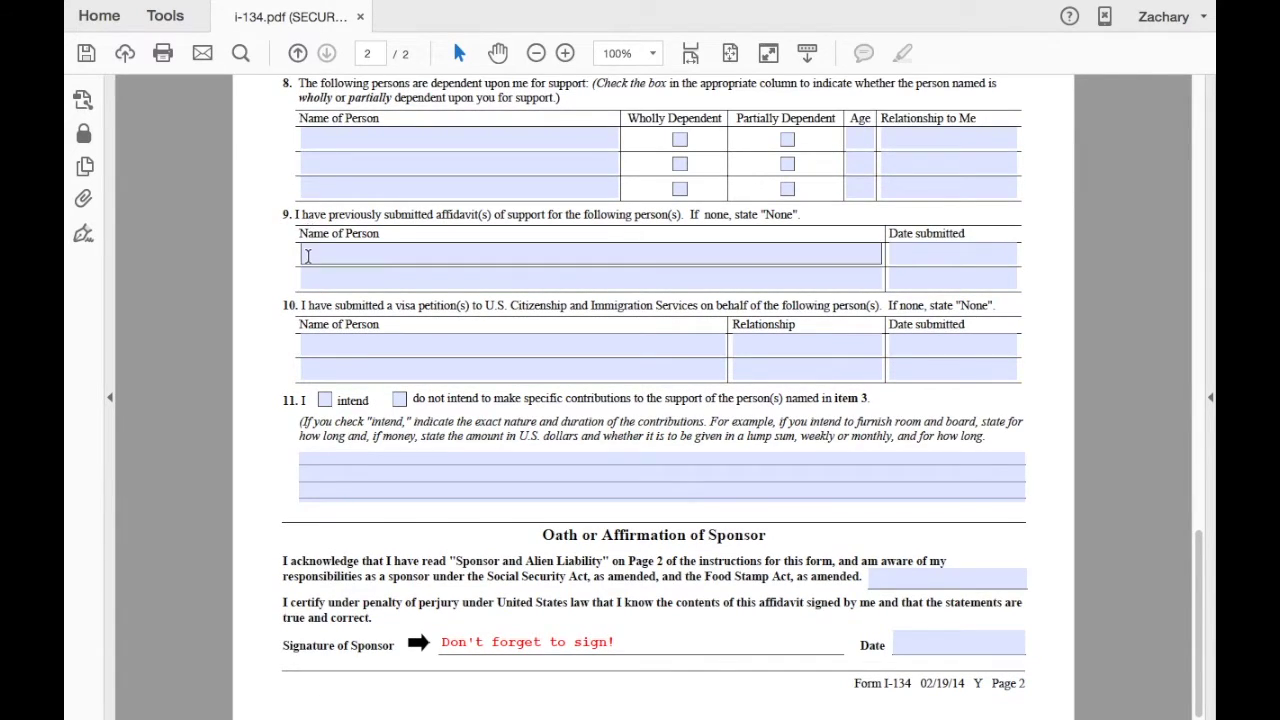
click(308, 256)
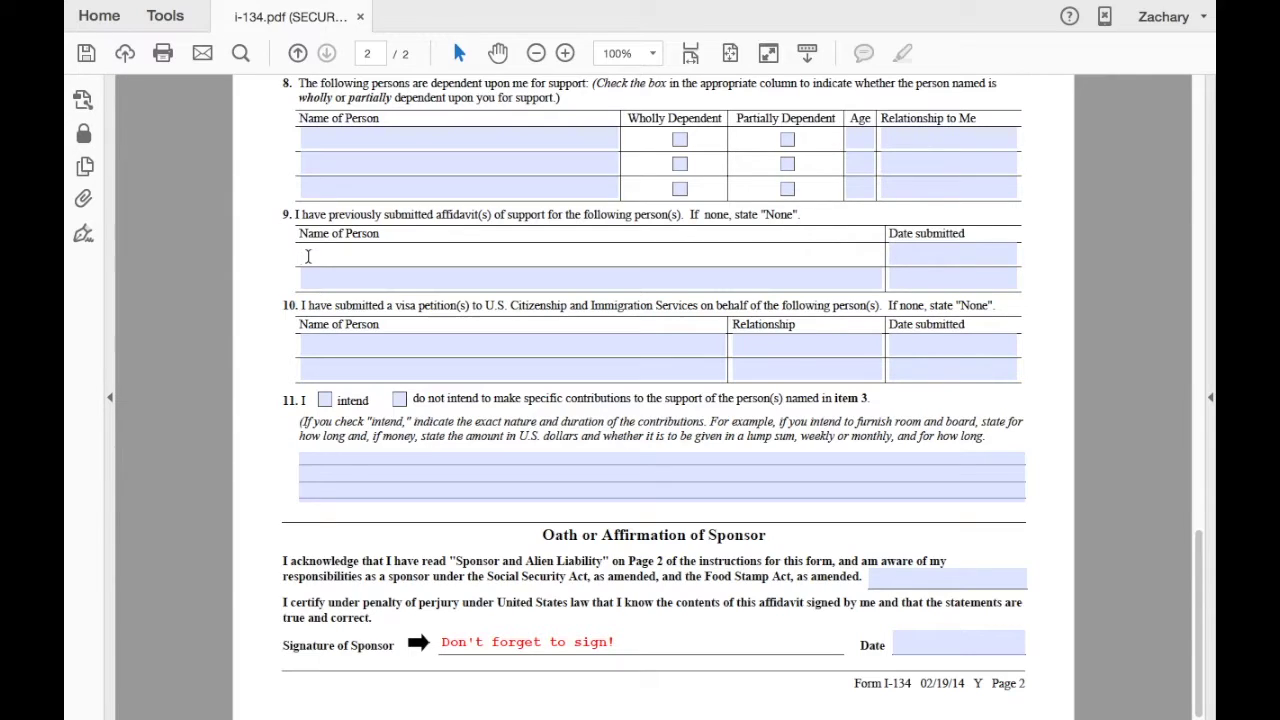
text(NONE)
List the beneficiary in item 10 with relationship Fiance and submission date 04/20/2015.
click(322, 337)
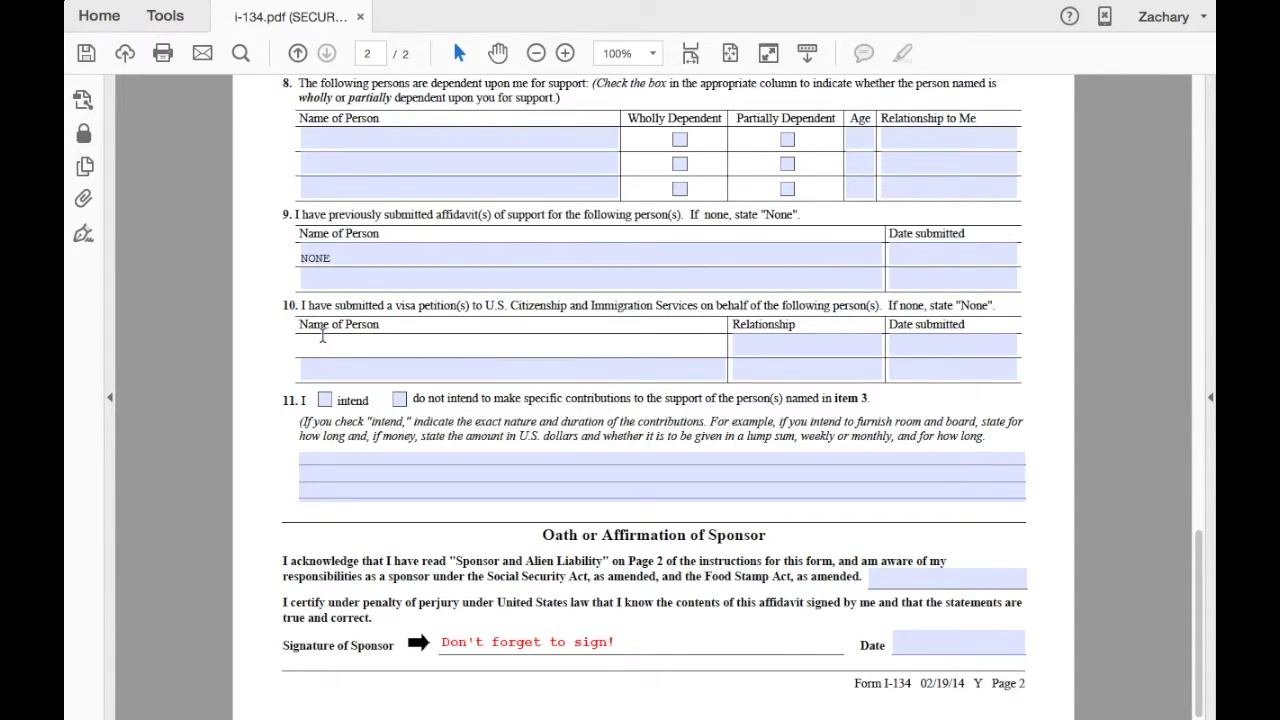
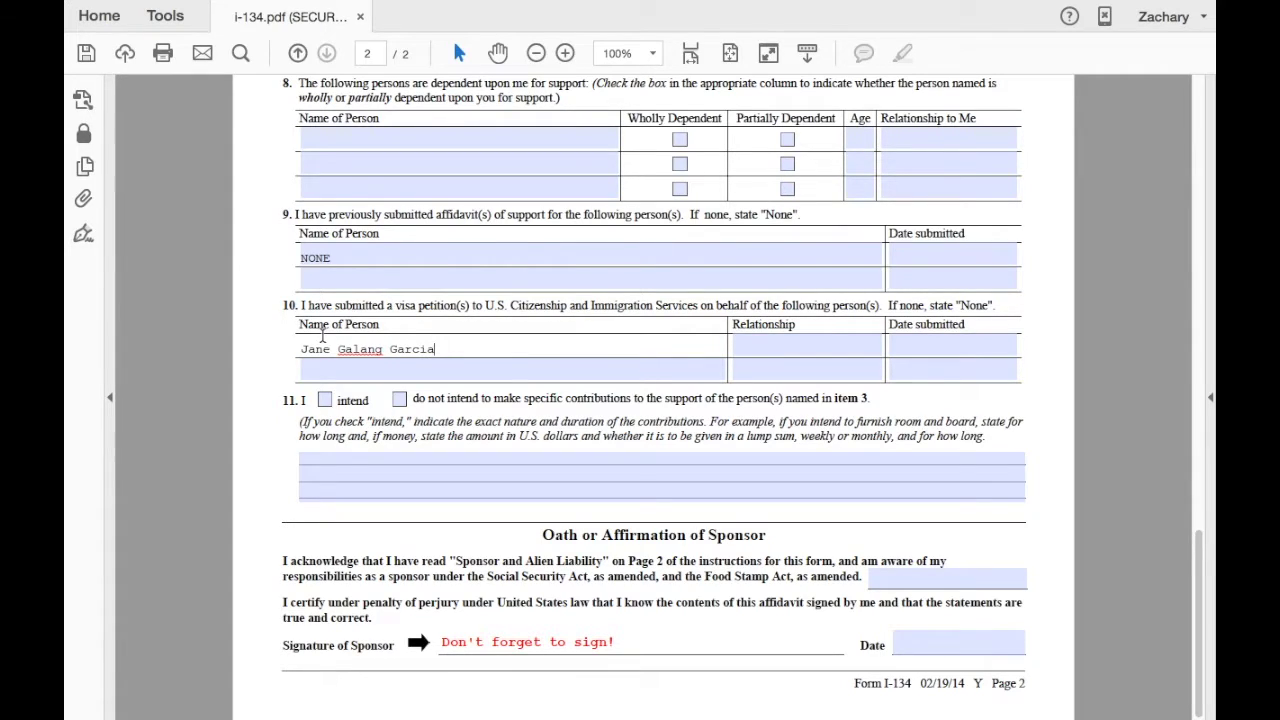
click(763, 350)
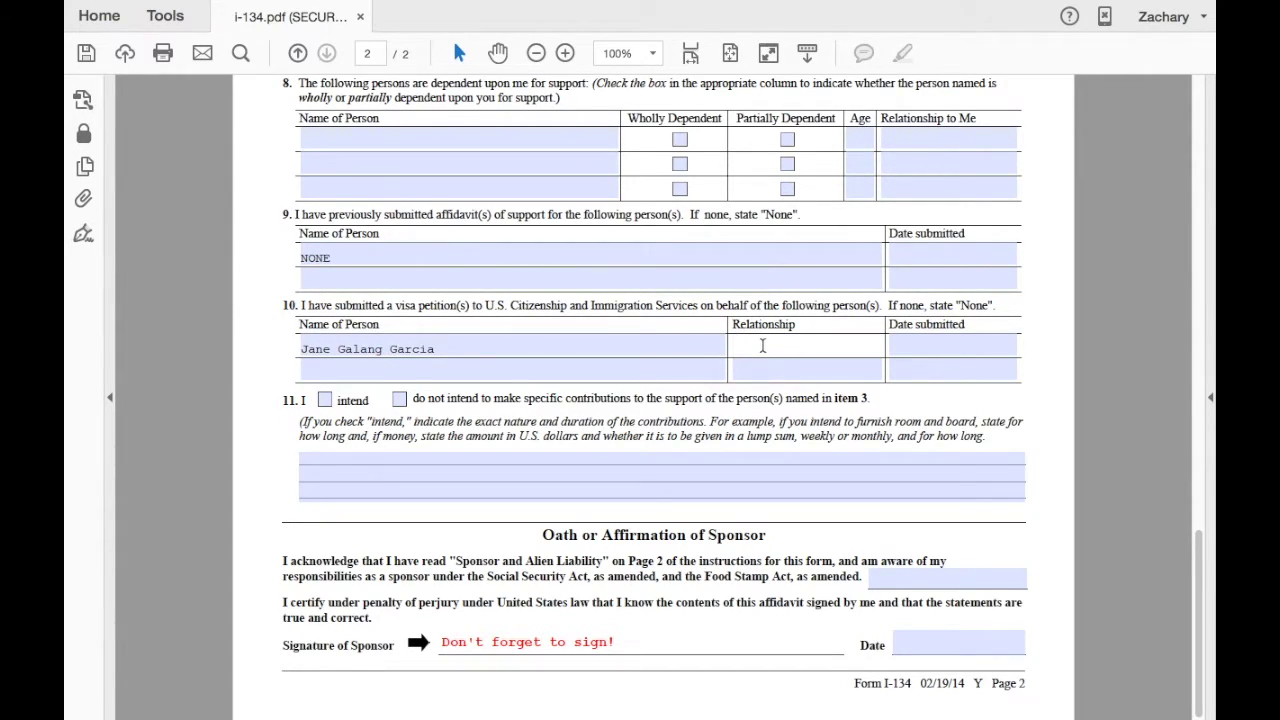
text(Fiance)
click(901, 349)
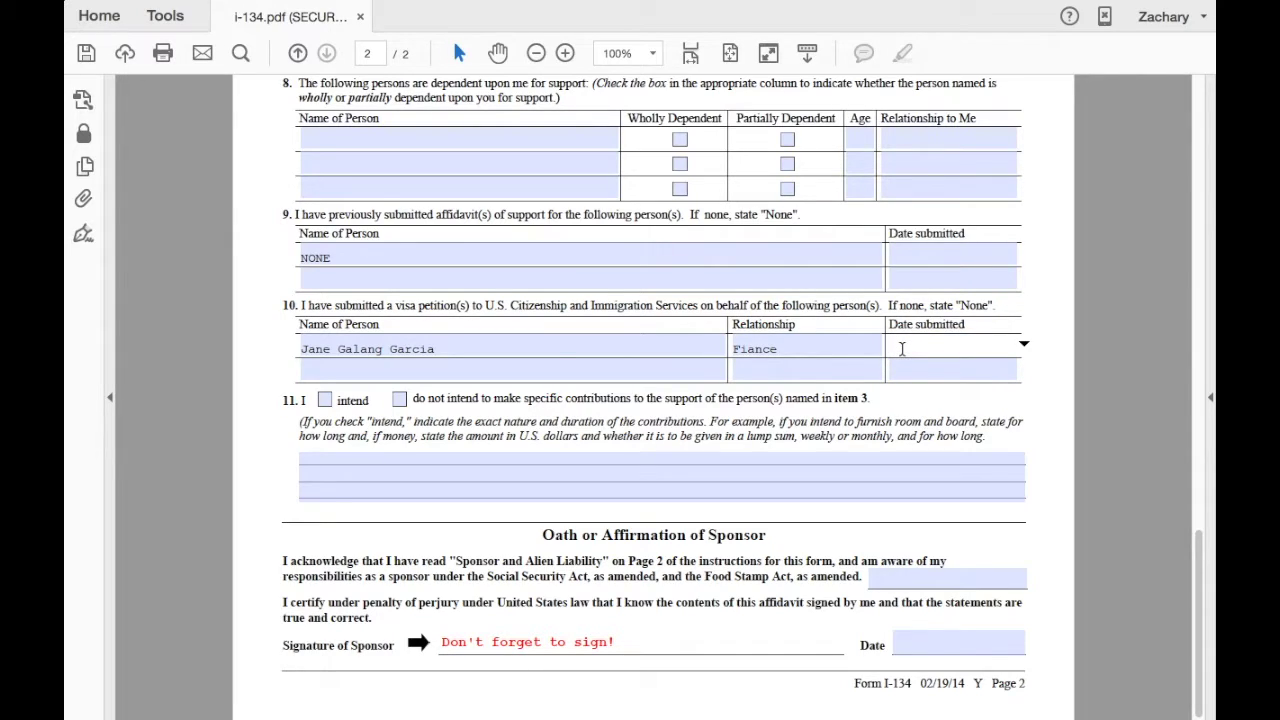
text(0)
text(1)
text(/)
text(20)
text(/20)
text(15)
Write 'N/A (K-1 Visa Permanent Residence)' on item 11's first line.
click(359, 462)
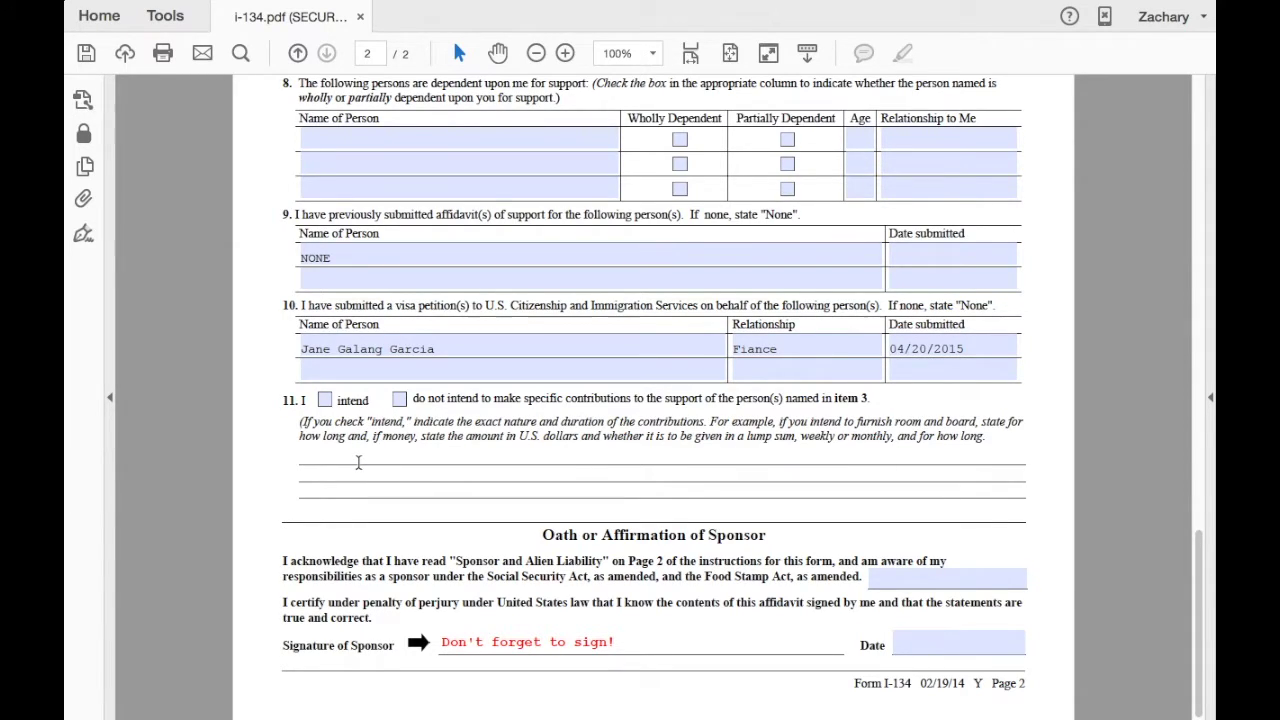
text(N/A (K-1 Visa Per)
text(manent Reside)
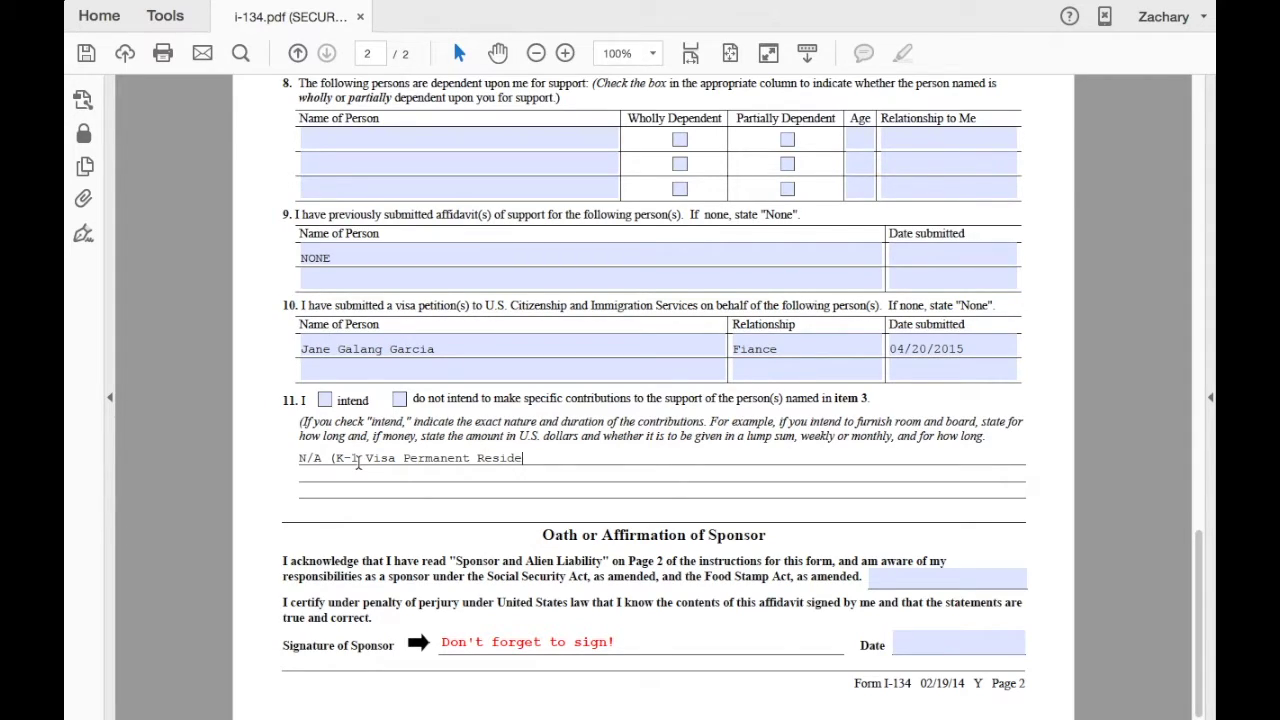
text(nce))
Answer Yes to the acknowledgment and date the signature 04/20/2015.
click(880, 582)
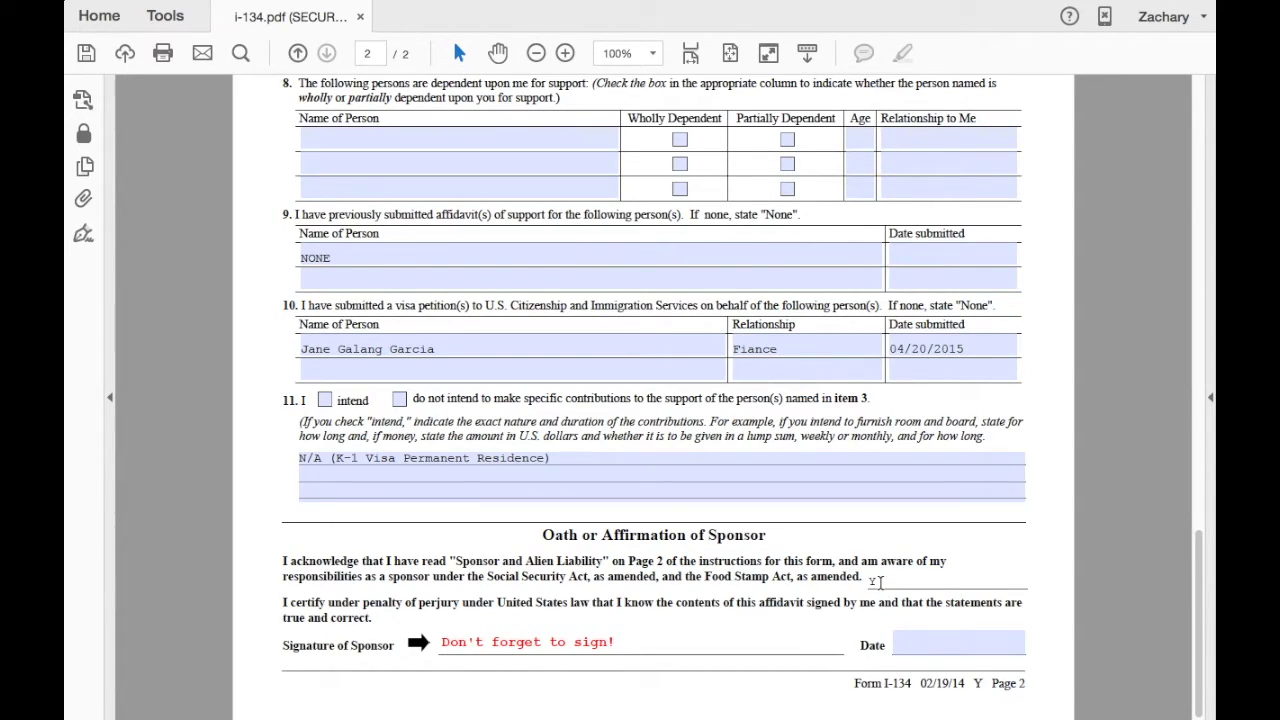
text(Yes)
mouse_move(645, 643)
mouse_down()
mouse_move(410, 640)
mouse_move(441, 638)
mouse_up()
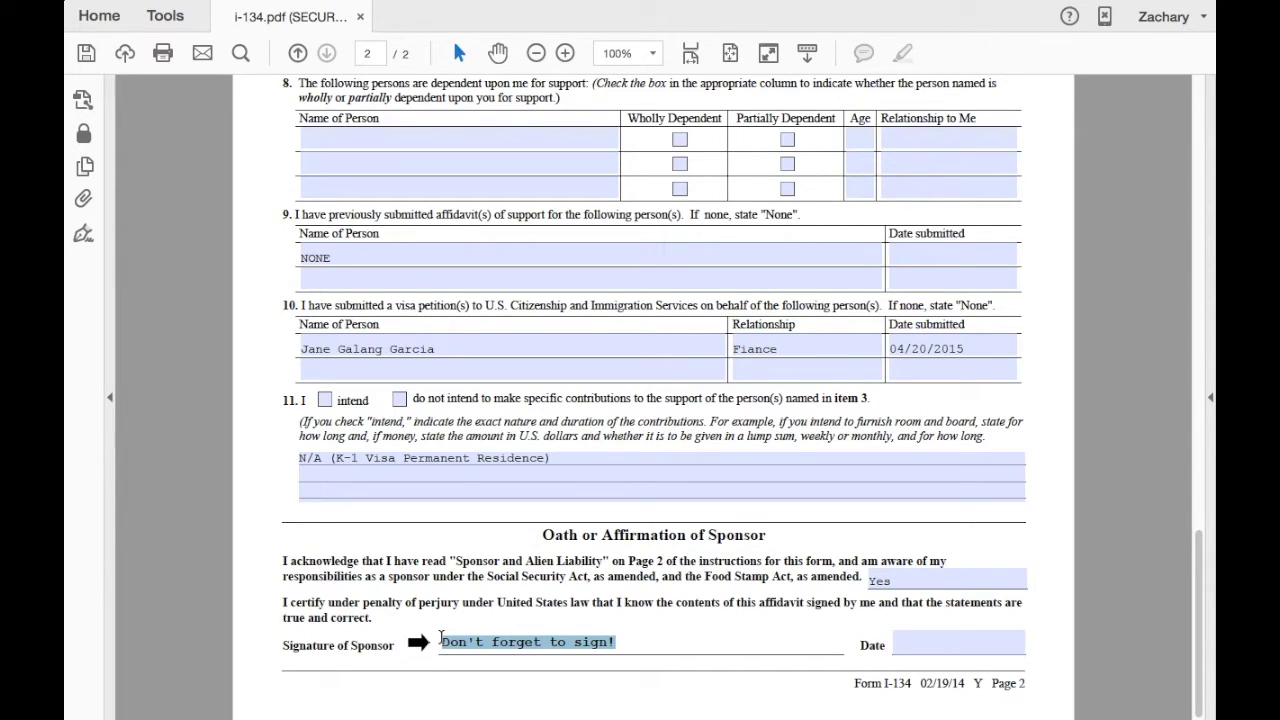
click(913, 650)
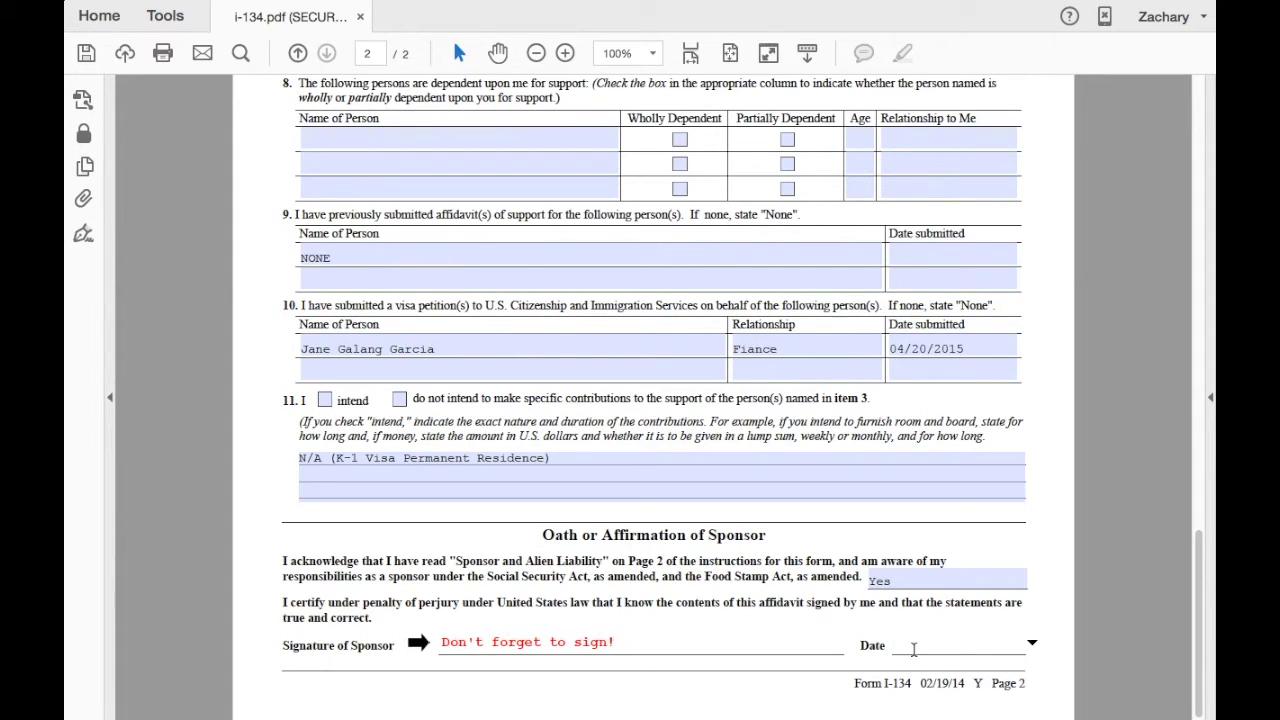
text(04/20/2015)
Close i-134.pdf without saving the changes.
scroll(697, 633, up, 10)
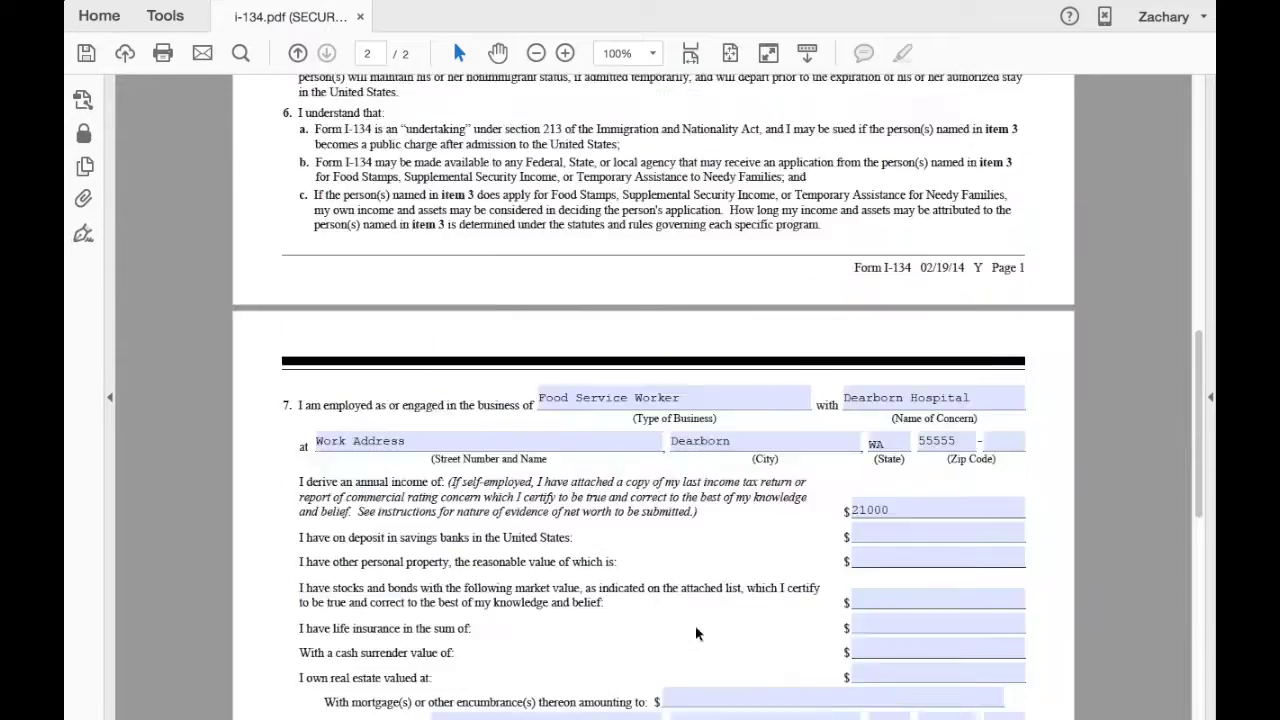
scroll(695, 625, up, 10)
click(76, 30)
click(548, 243)
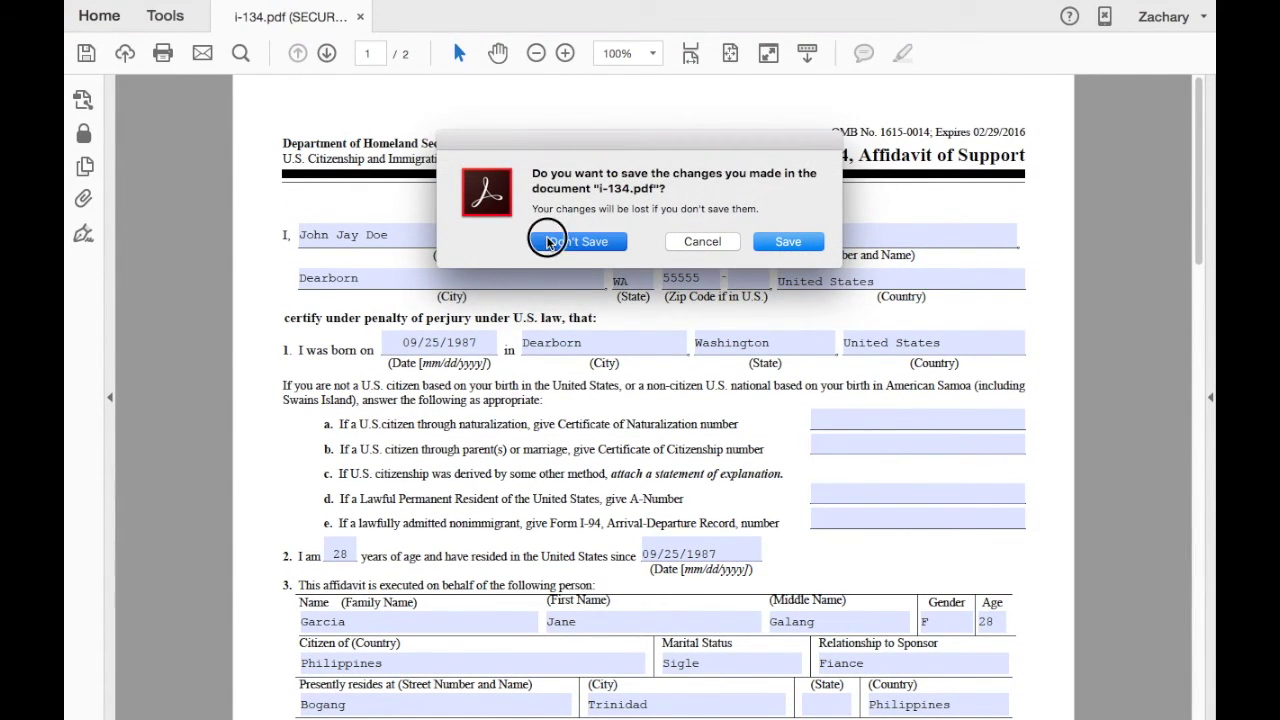